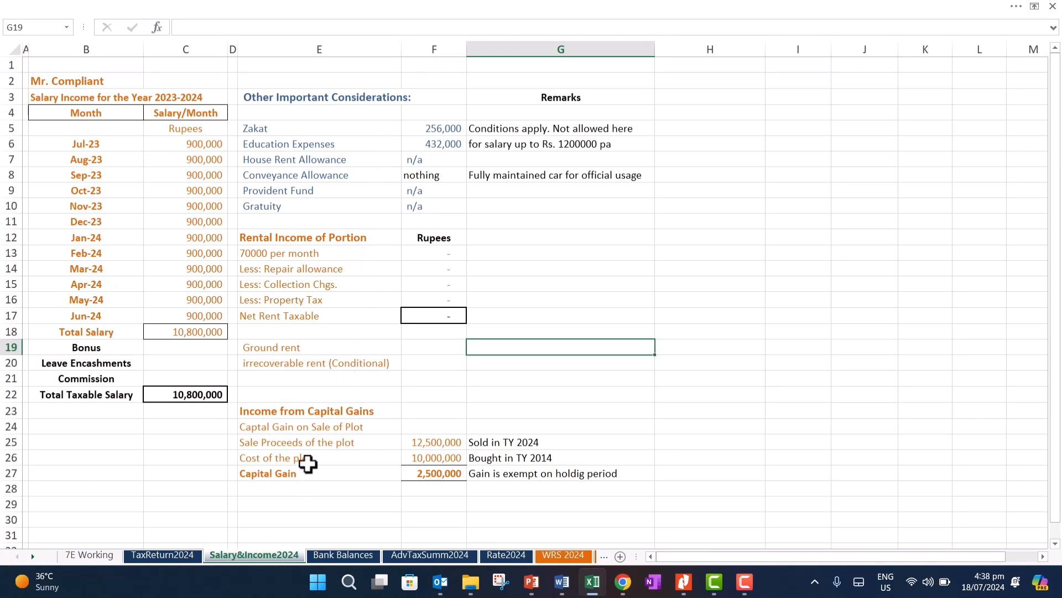
Review the three UBL credits awaiting a source of funds in H12 to H14 of the Bank Balances sheet.
click(343, 555)
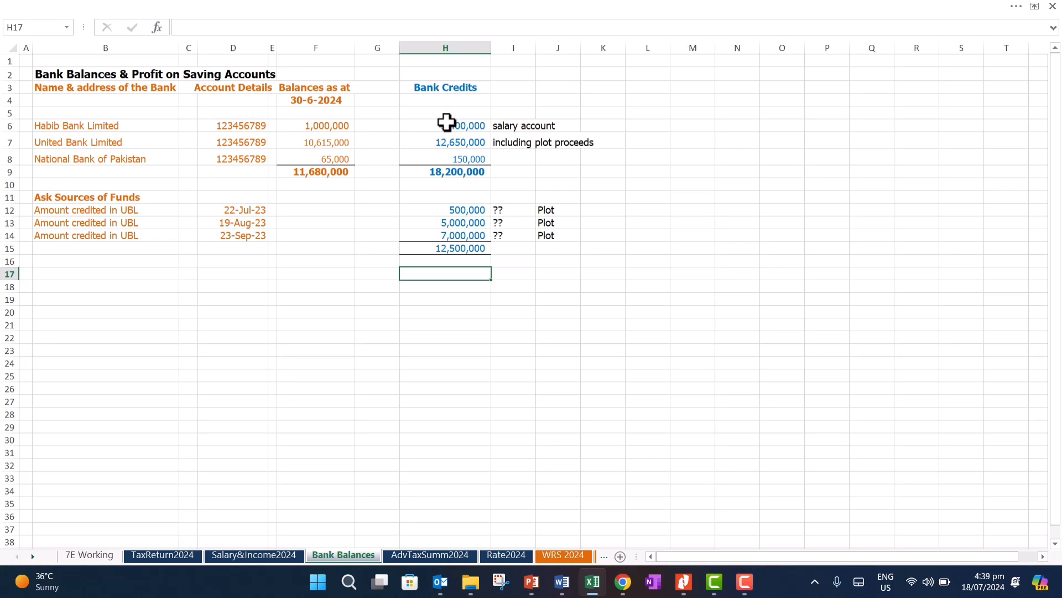
click(479, 209)
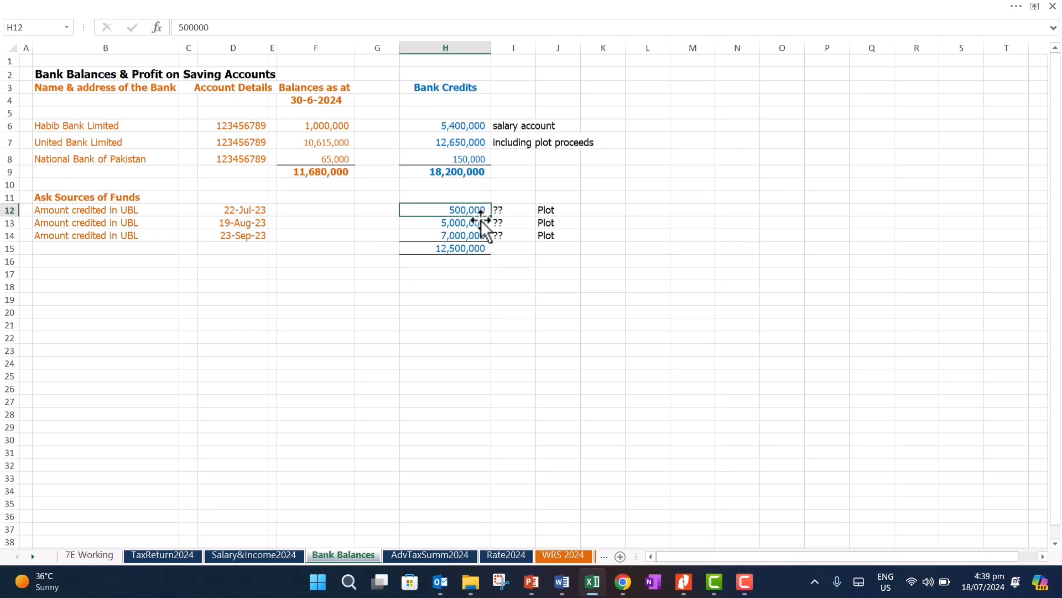
click(480, 225)
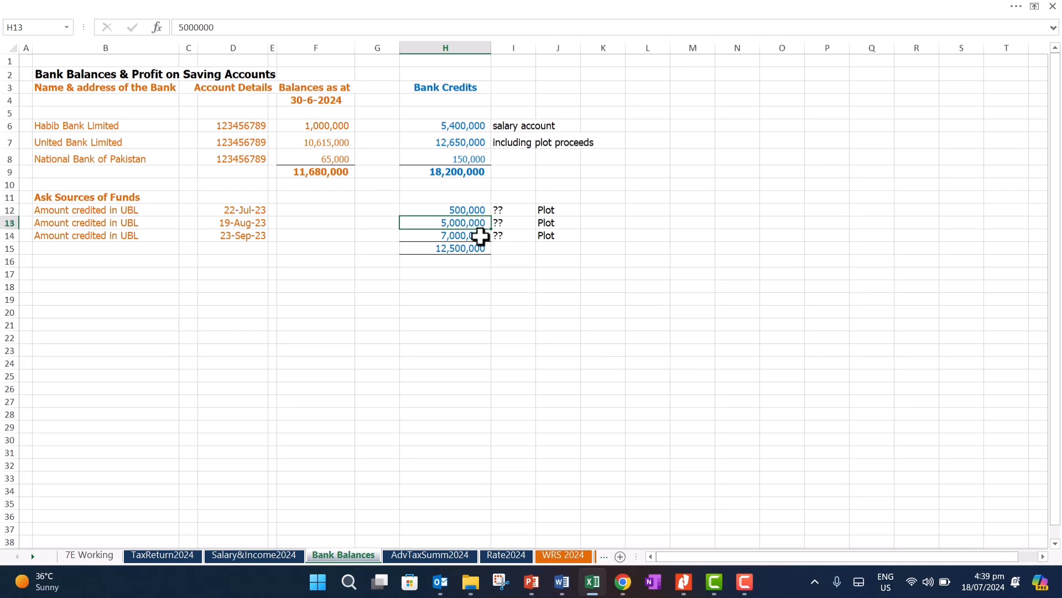
click(480, 236)
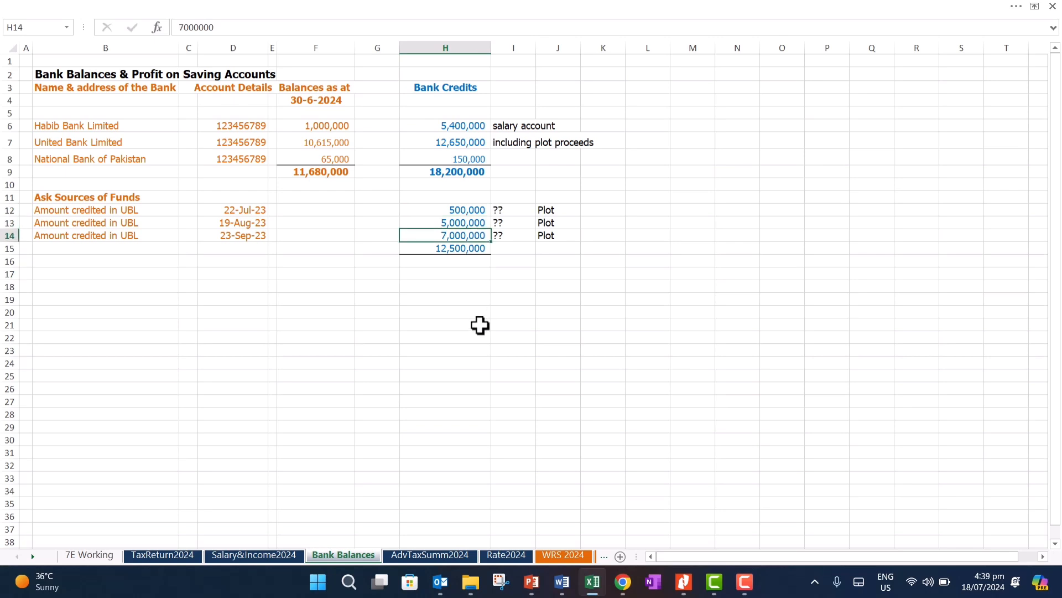
Examine the withholding tax amounts for salary, property sale, electricity, telephone and cell phone on the AdvTaxSumm2024 sheet.
click(430, 553)
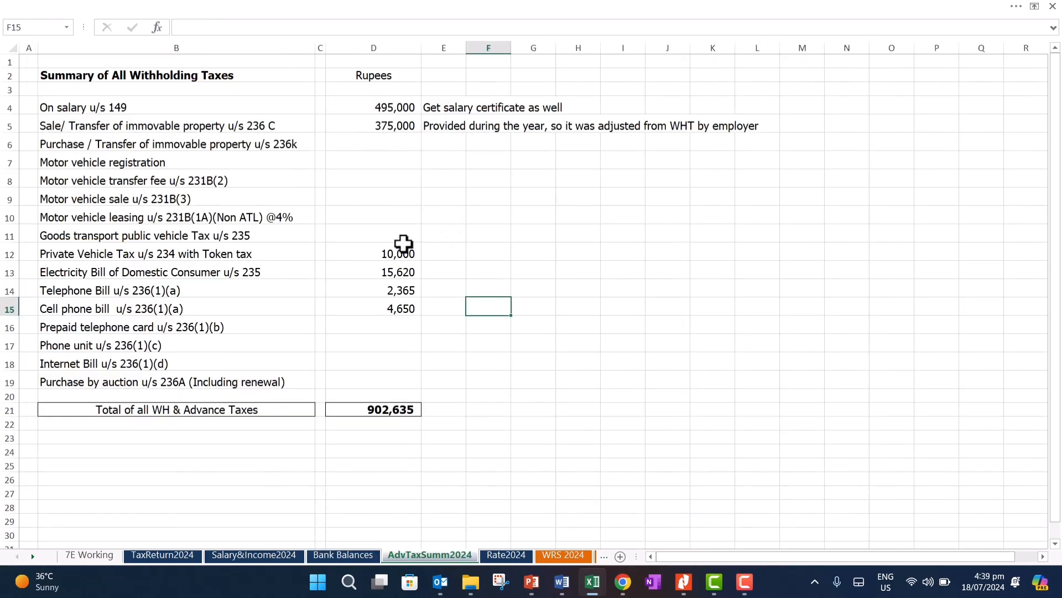
click(385, 203)
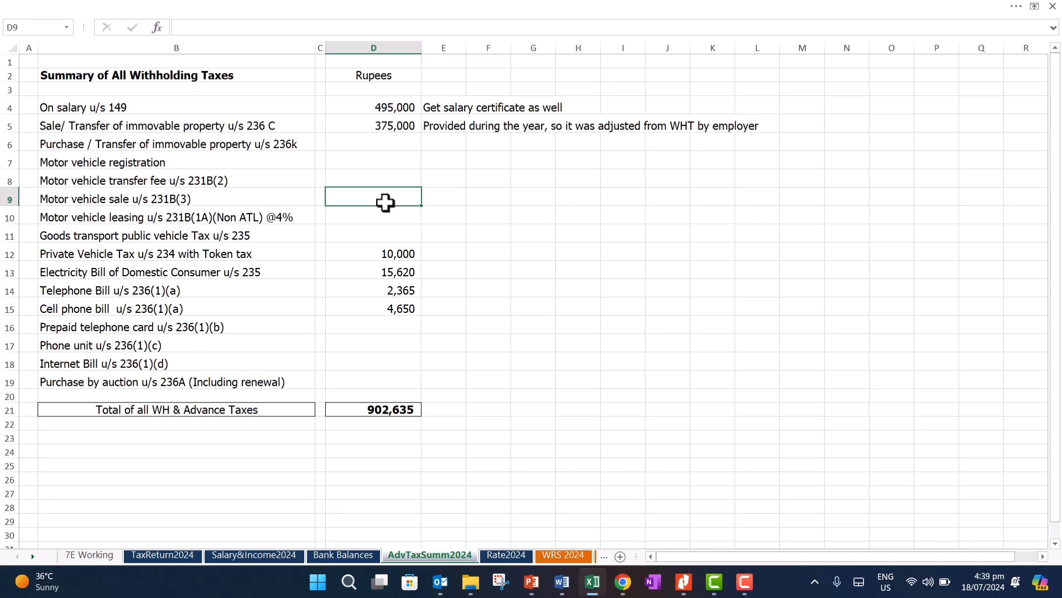
click(395, 108)
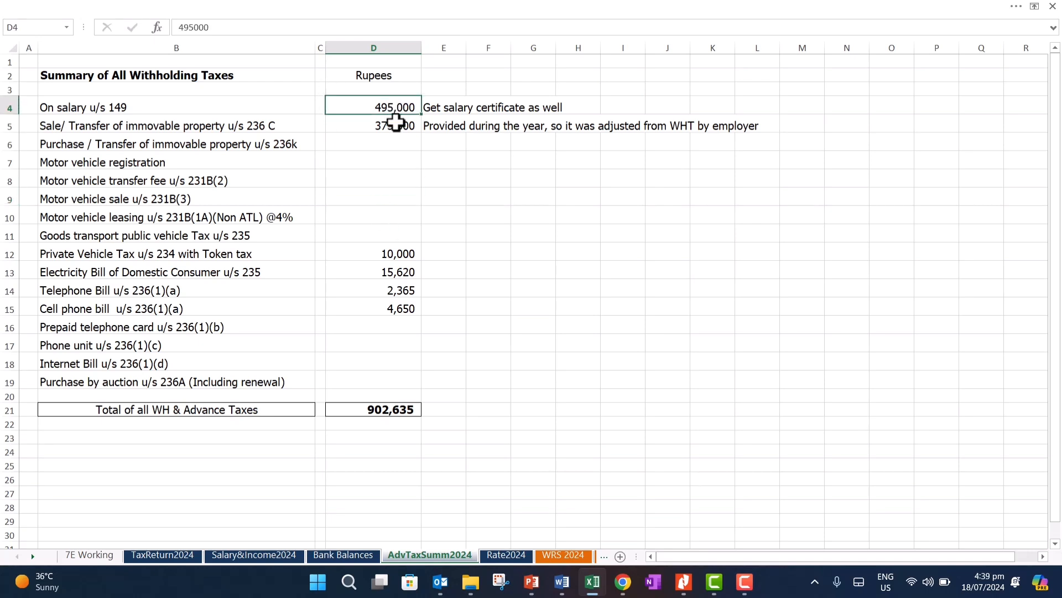
click(395, 124)
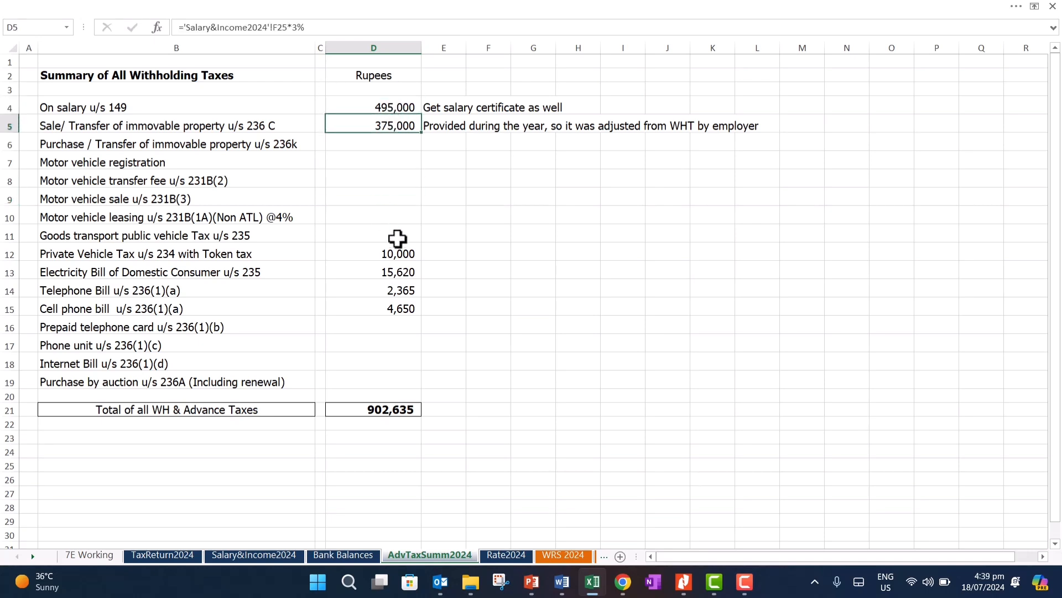
click(396, 270)
click(406, 292)
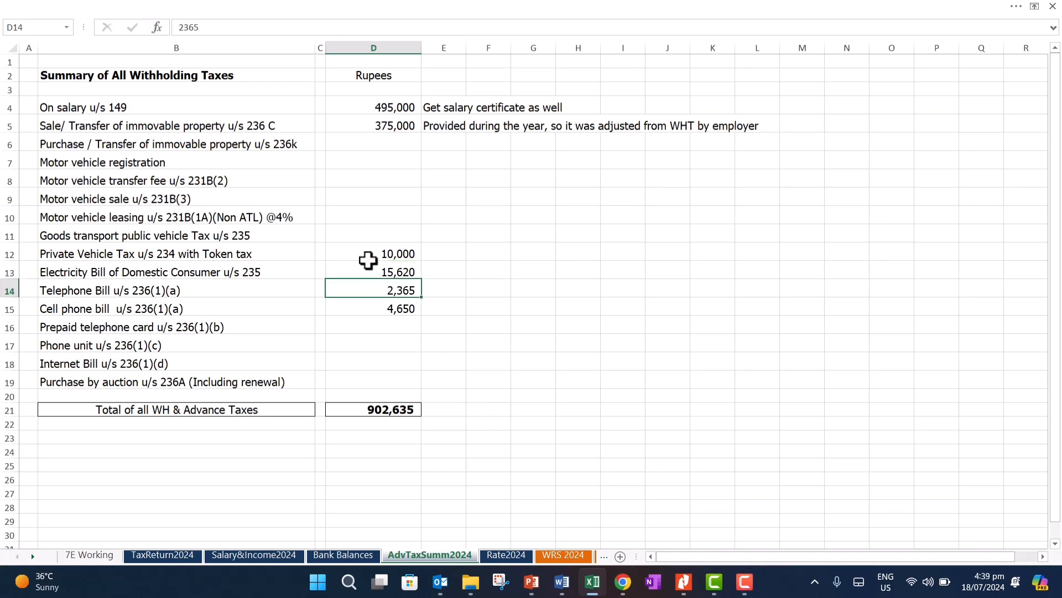
click(383, 310)
Review the salary tax slabs on the Rate2024 sheet and the wealth reconciliation on the WRS 2024 sheet.
click(502, 554)
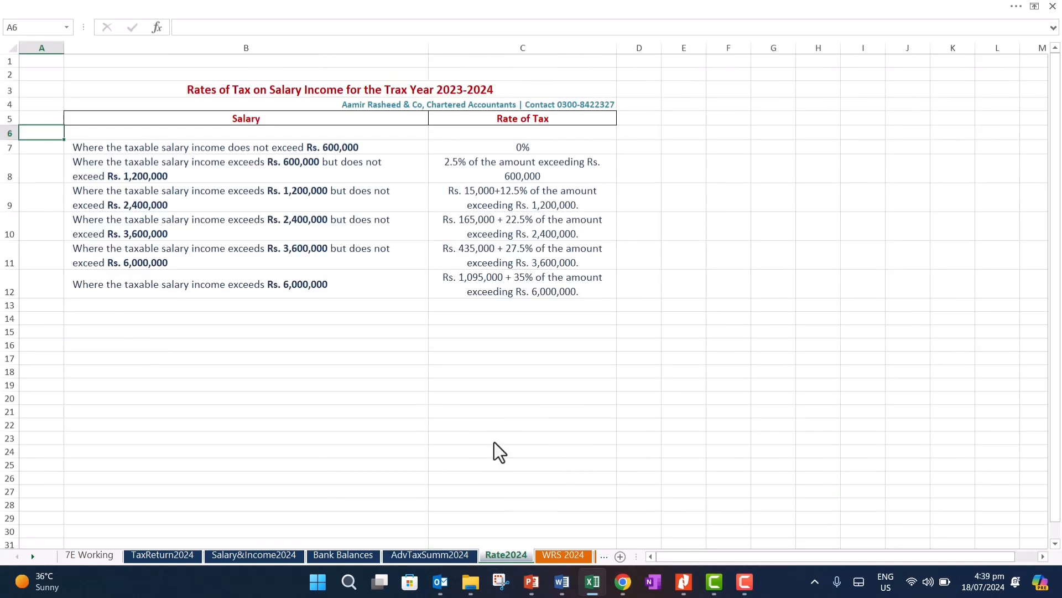
click(493, 331)
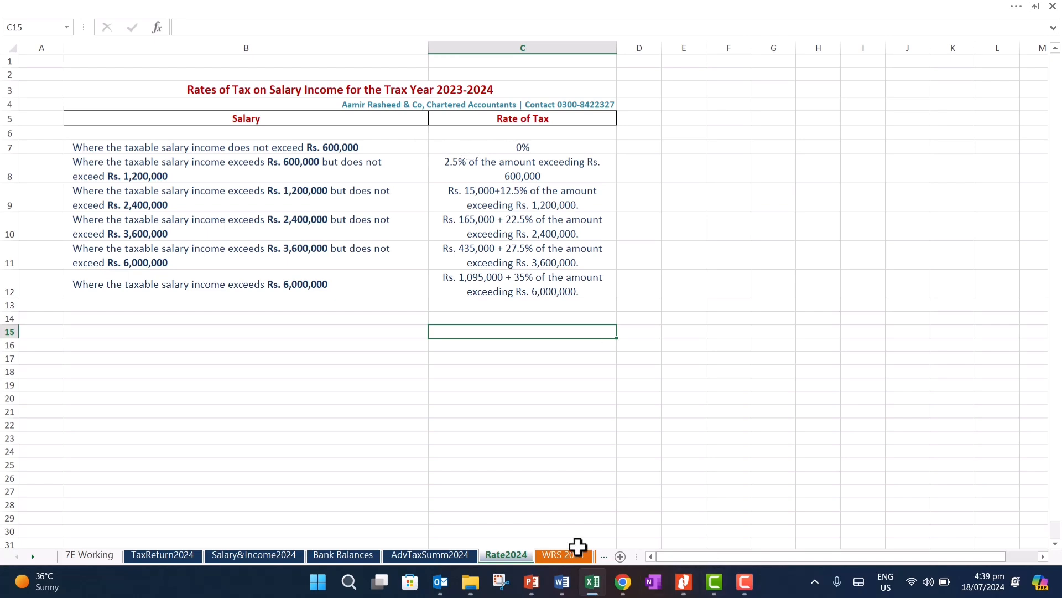
click(563, 555)
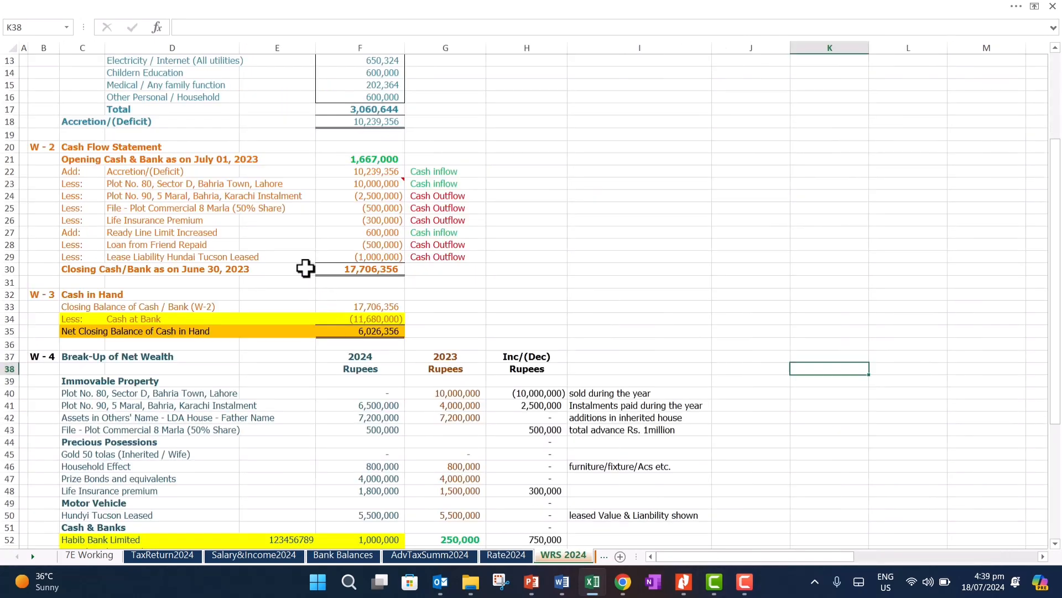
scroll(306, 268, up, 4)
scroll(280, 192, down, 5)
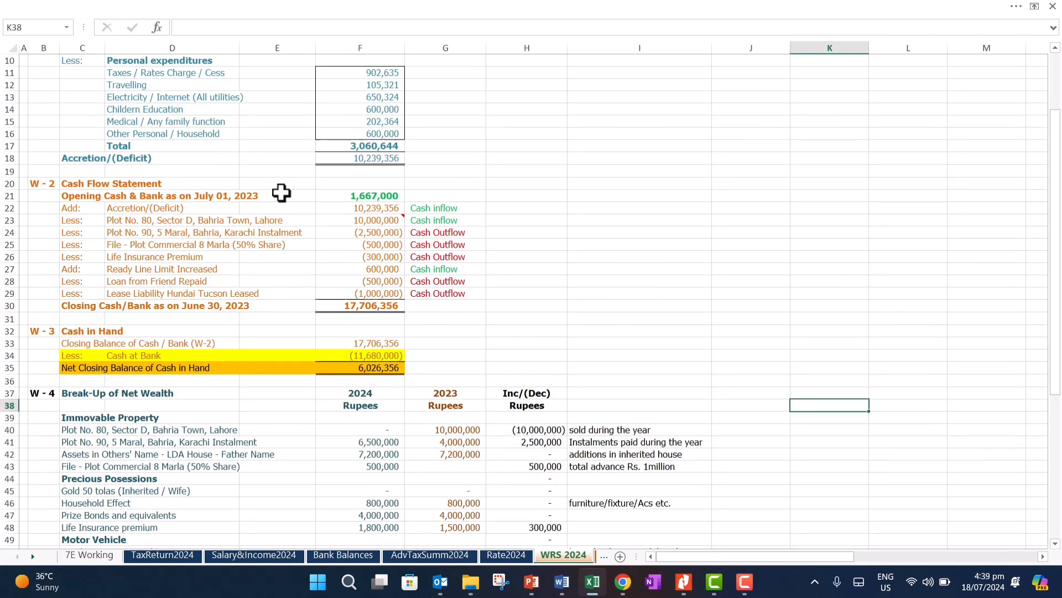
scroll(283, 194, down, 2)
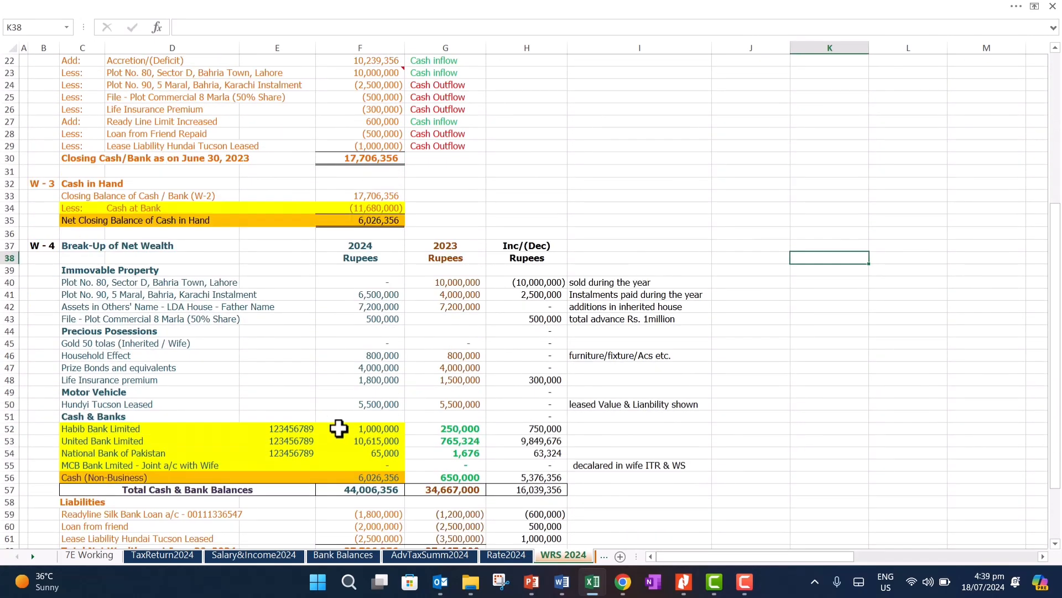
Go to the 7E Working sheet and examine its immovable property list and the Deemed Rental Income title in B3.
click(89, 555)
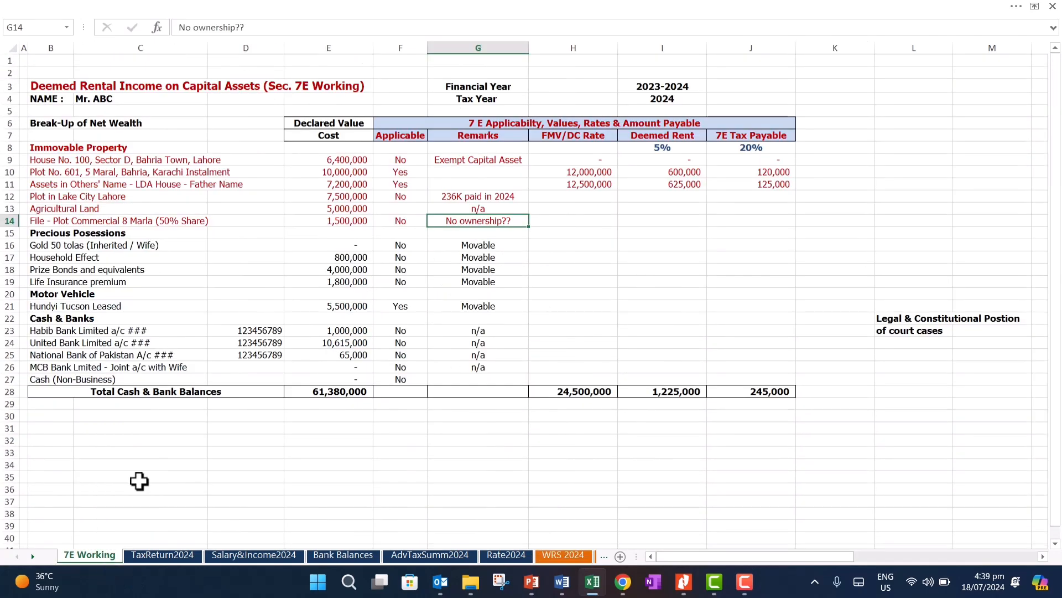
click(264, 223)
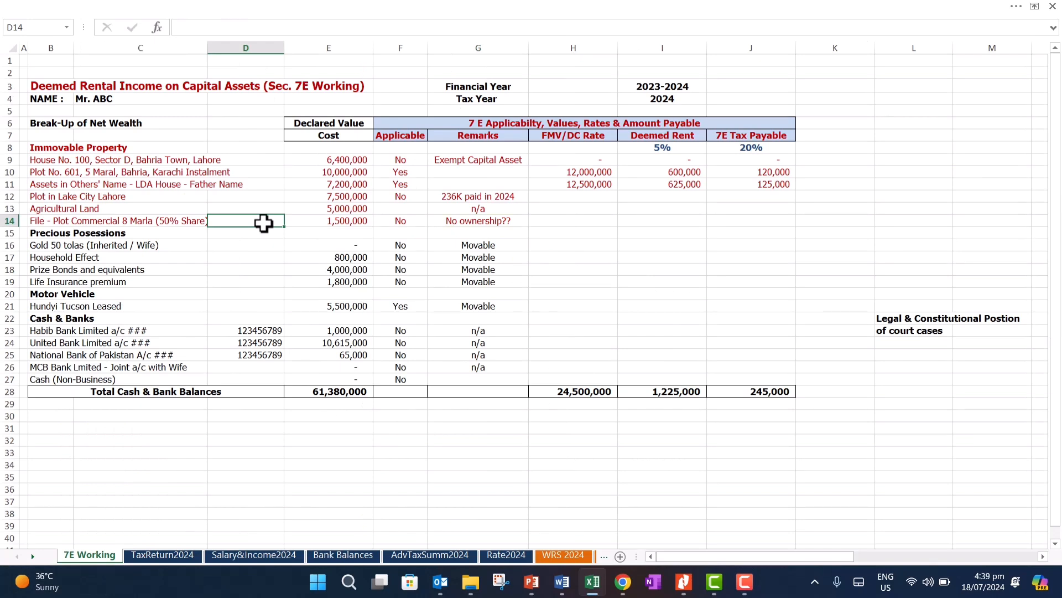
key(Left)
key(Left)
key(Up)
key(Up)
key(Up)
key(Up)
key(Up)
key(Up)
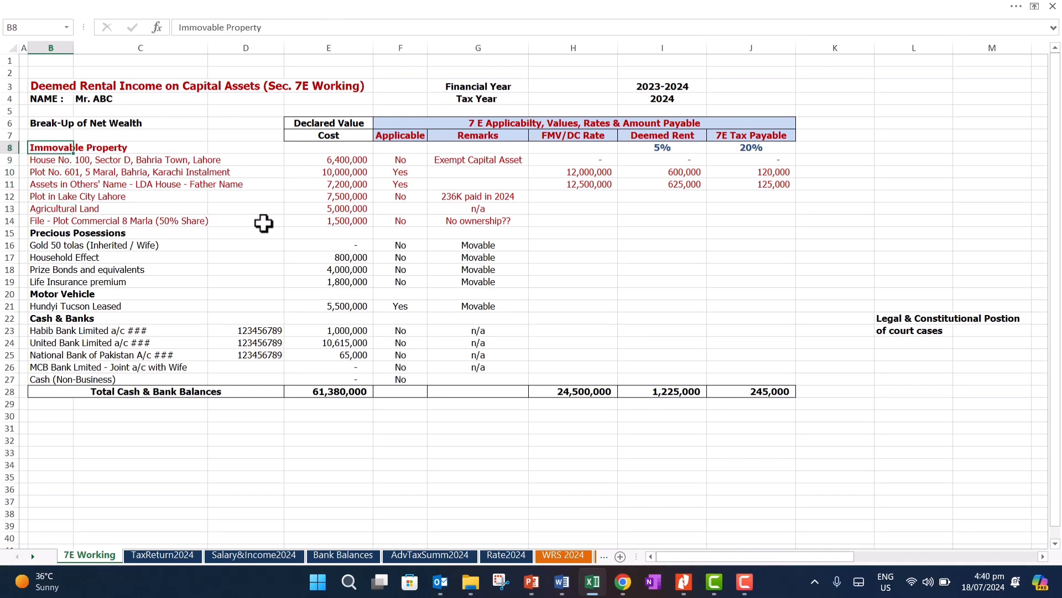
key(Up)
key(Up)
key(Up)
key(Up)
key(Up)
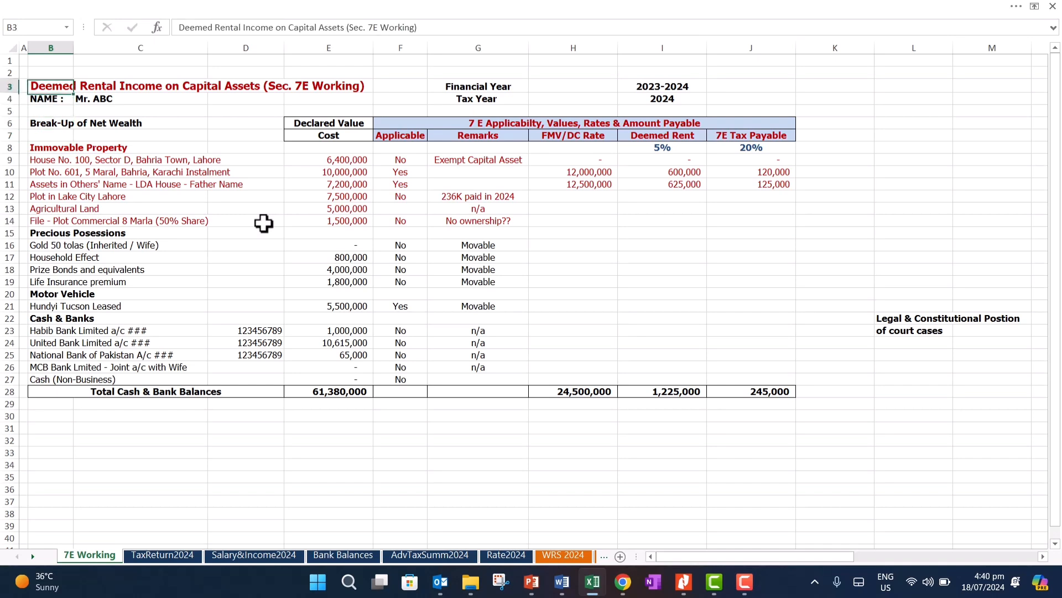
Examine the Lahore house in row 9, from its description through declared cost and 7E applicability to the remarks.
key(Down)
key(Down)
key(Down)
key(Down)
key(Down)
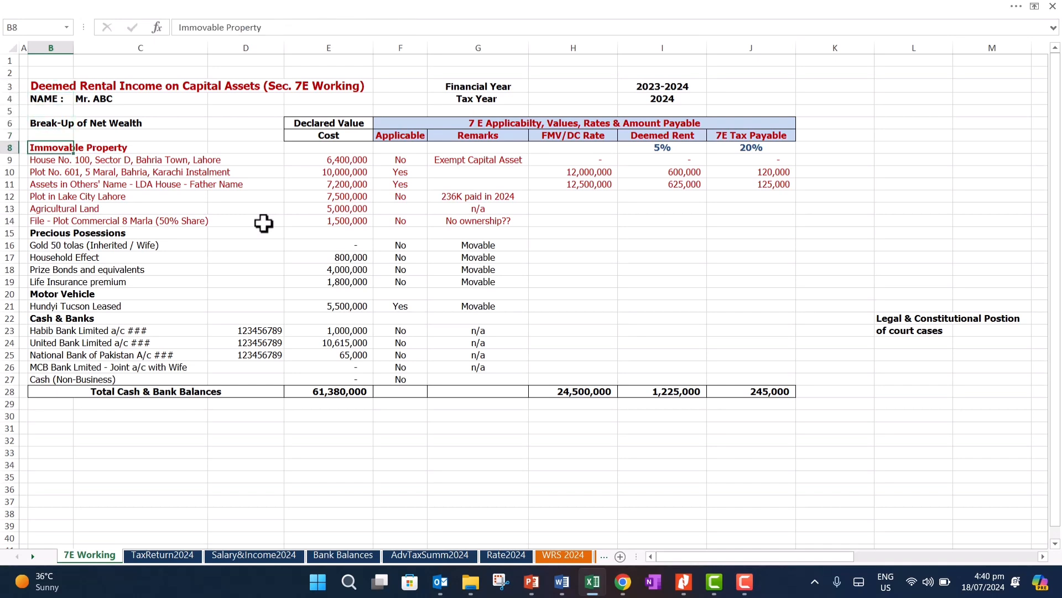
key(Down)
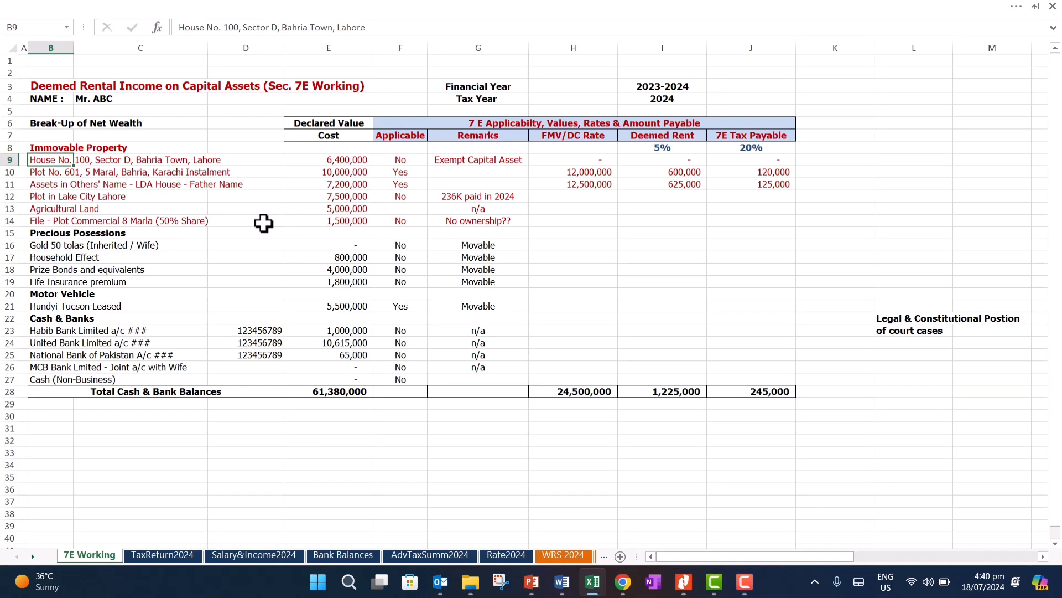
key(Right)
key(Right)
key(Right)
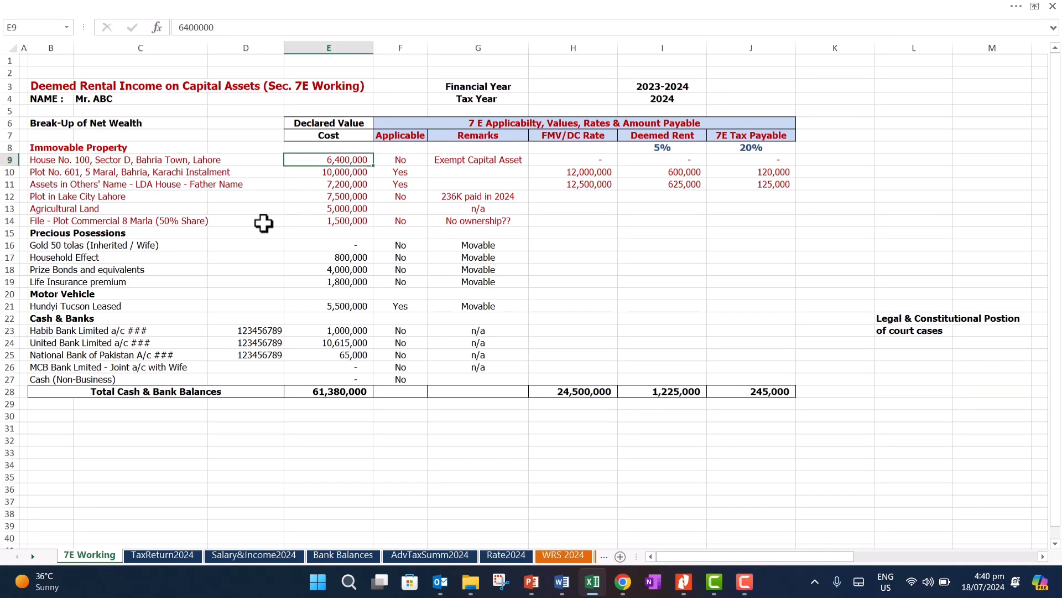
key(Right)
key(Right)
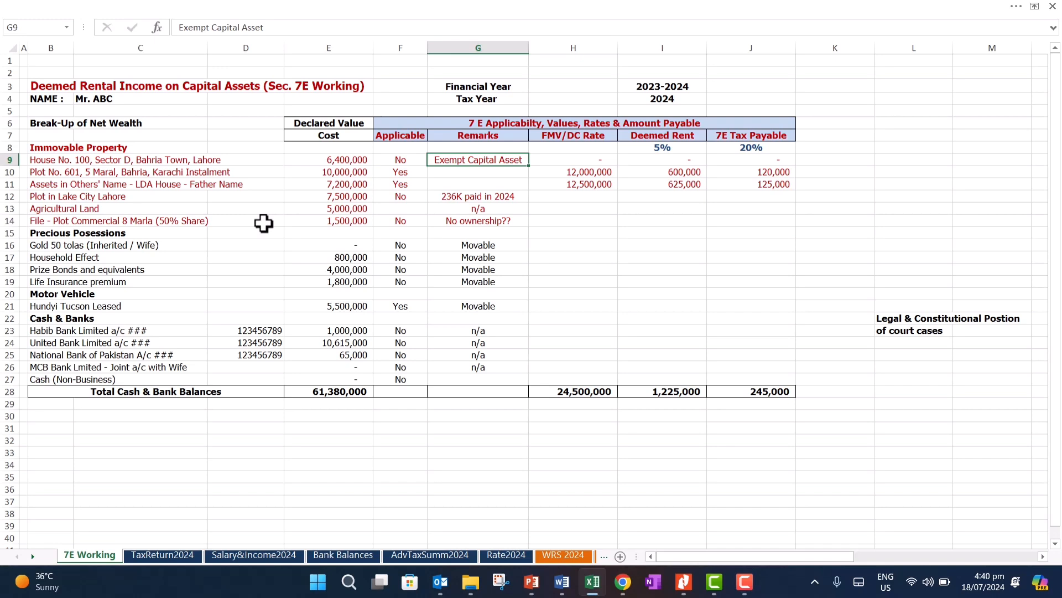
Examine the Karachi instalment plot in row 10, including its 7E applicability, deemed rent and FMV/DC rate.
key(Left)
key(Left)
key(Left)
key(Left)
key(Left)
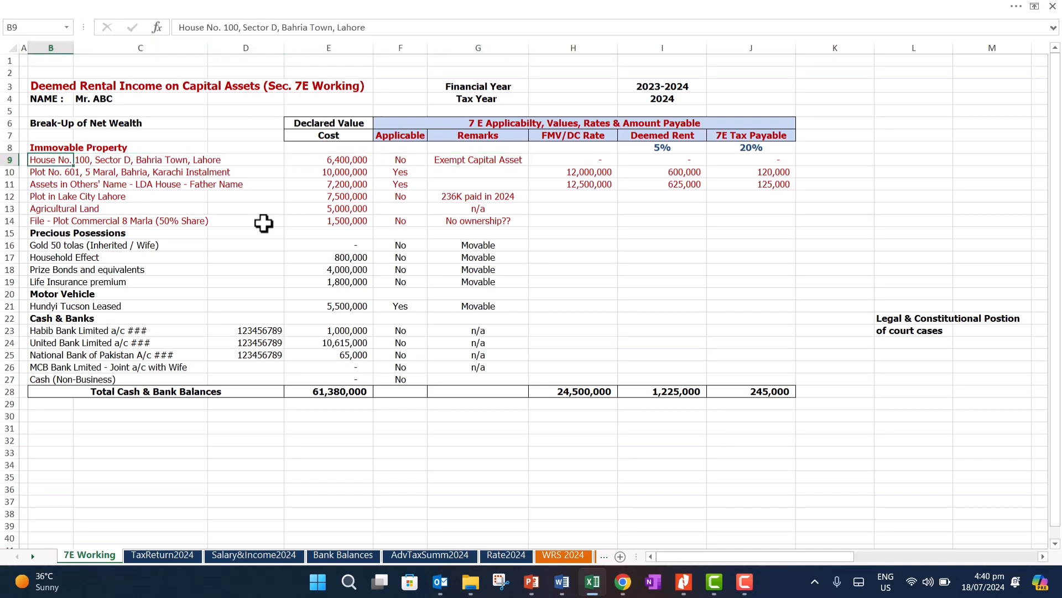
key(Down)
key(Right)
key(Right)
key(Right)
key(Right)
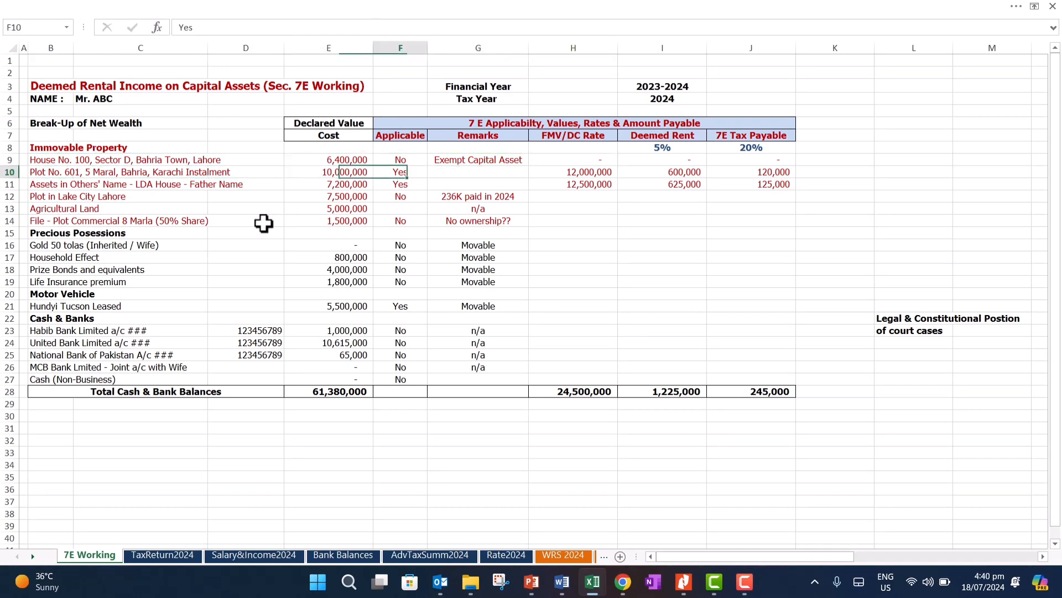
key(Right)
key(Right)
key(Right)
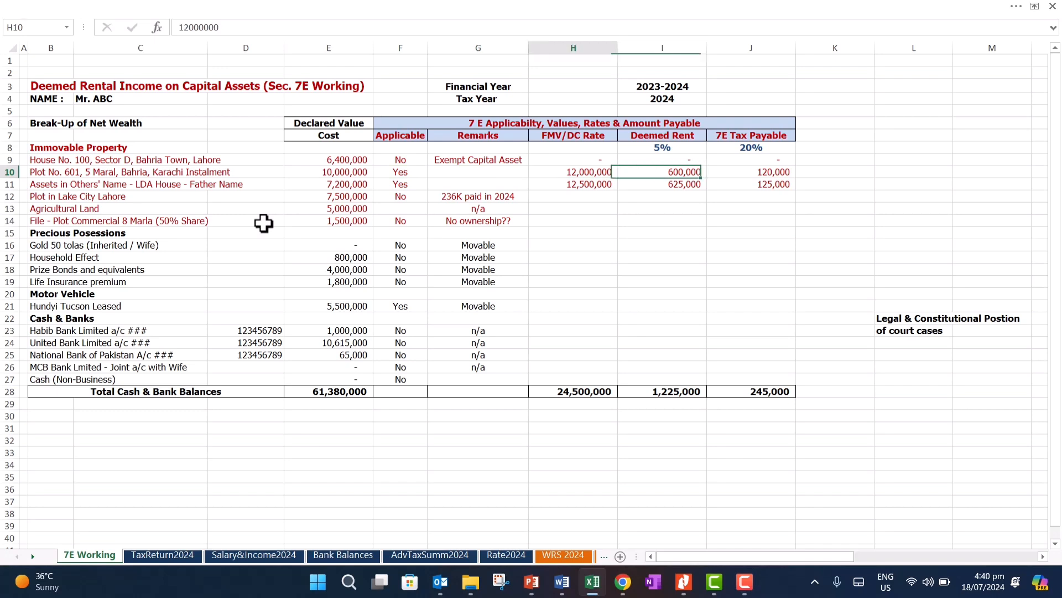
key(Left)
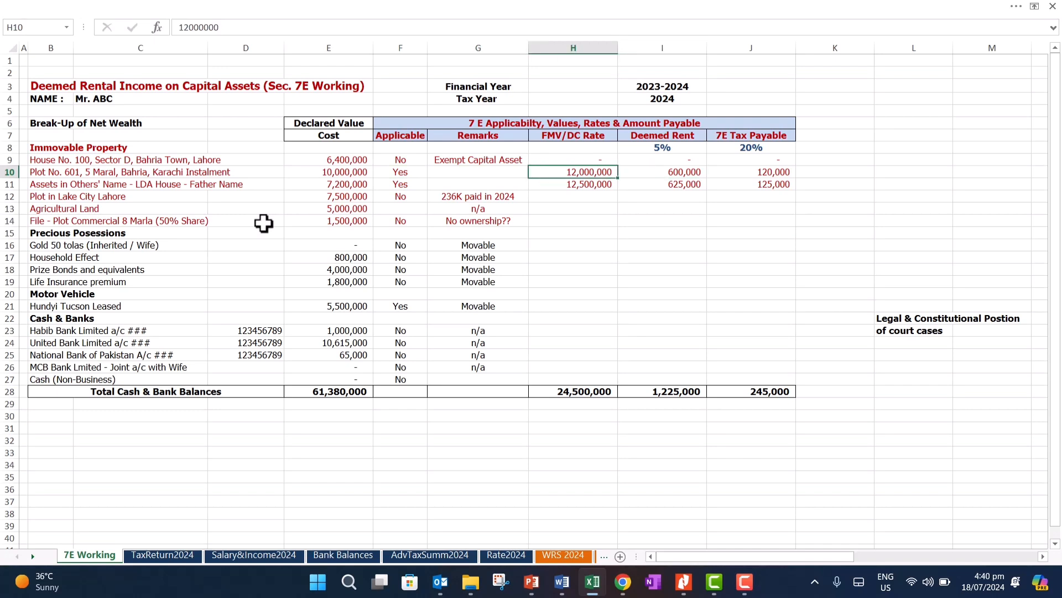
Check the FMV/DC rate, description and declared cost of the LDA house held in the father's name in row 11.
key(Down)
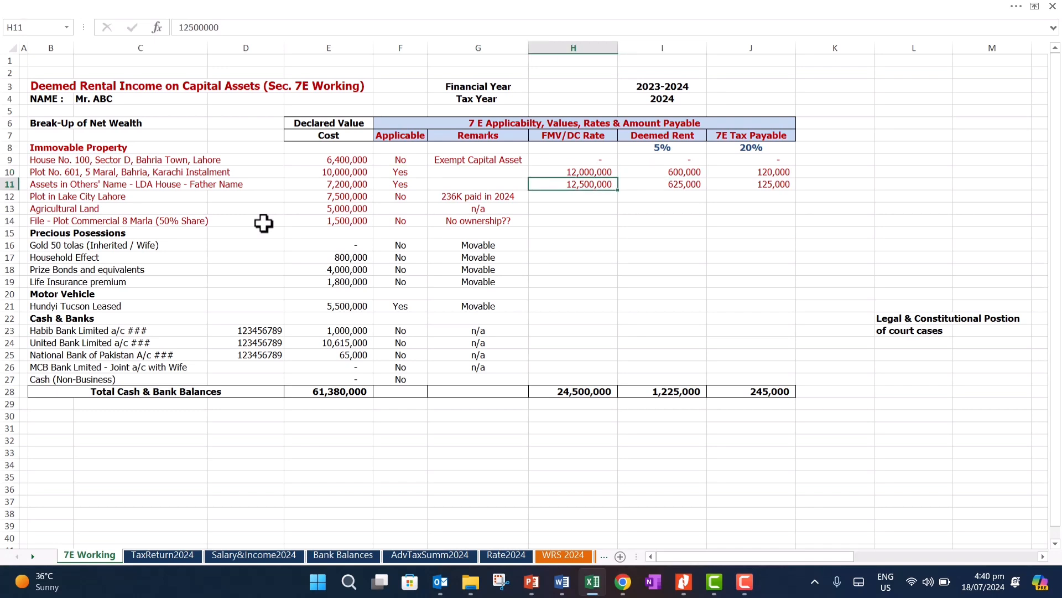
key(Left)
key(Left)
key(Left)
key(Left)
key(Left)
key(Left)
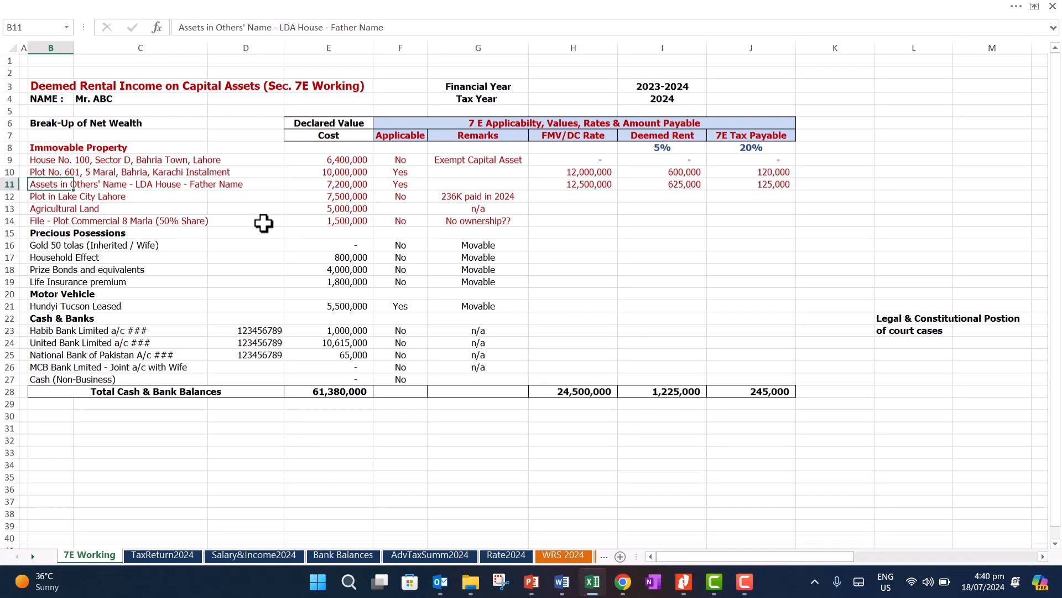
key(Right)
key(Right)
key(Right)
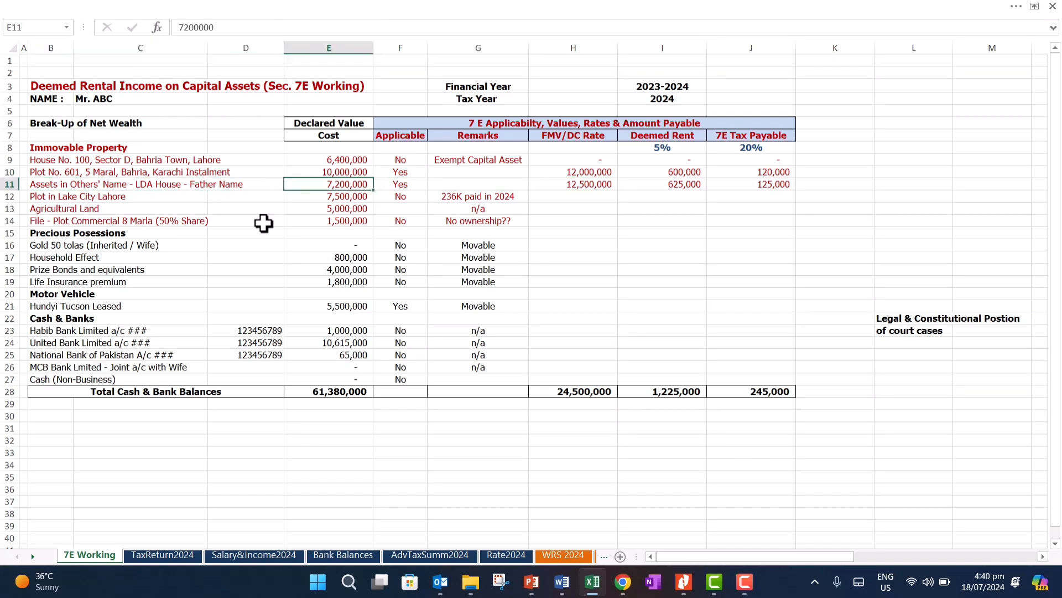
Inspect the LDA house's 7E applicability, deemed rent formula and FMV/DC rate in row 11.
key(Right)
key(Right)
key(Right)
key(Left)
key(Left)
key(Left)
key(Right)
key(Right)
key(Right)
key(Right)
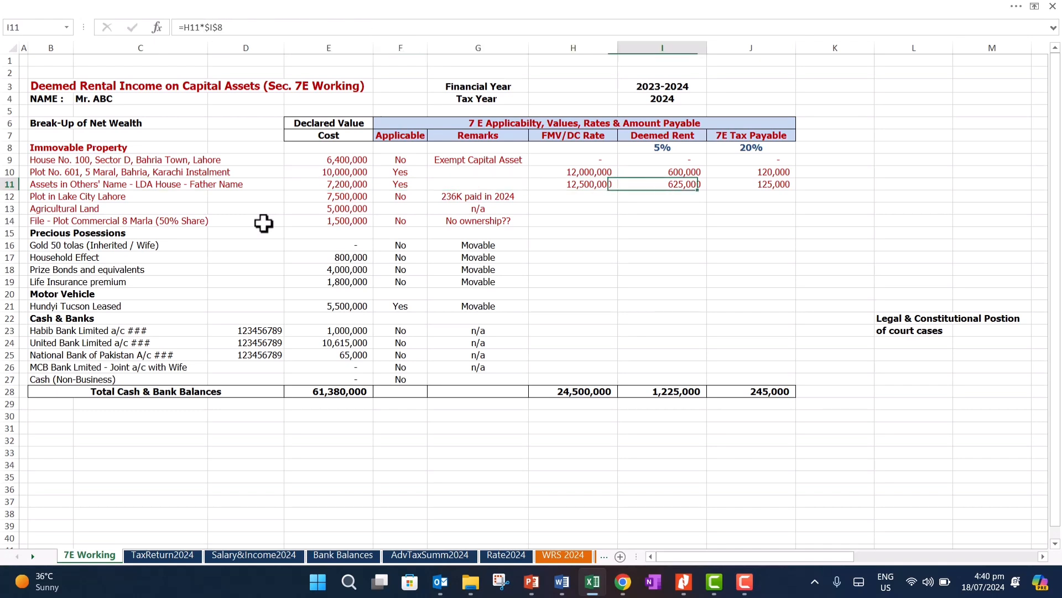
key(Left)
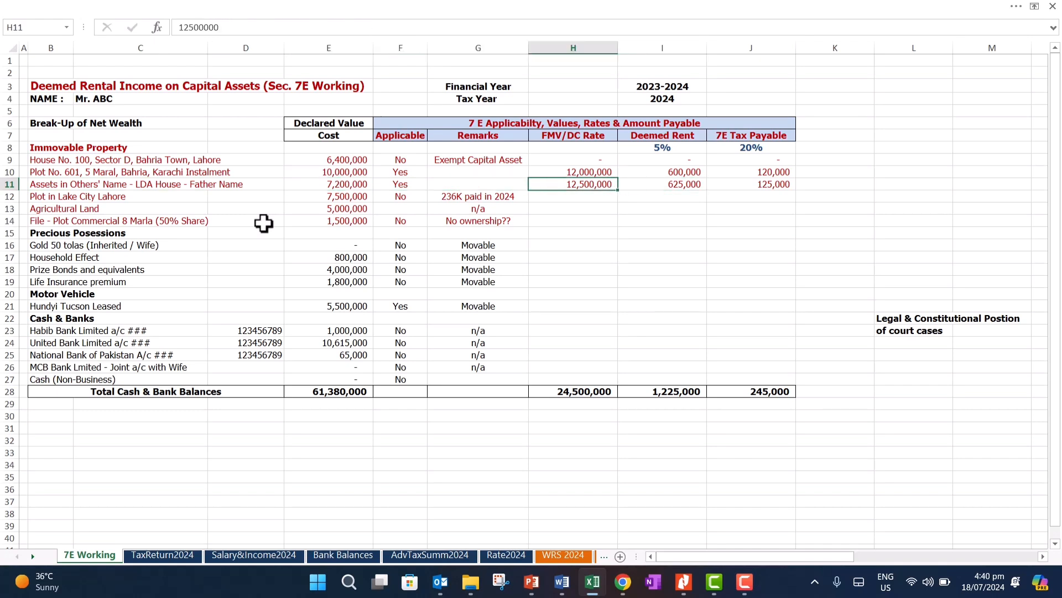
Review the Lake City Lahore plot in row 12, from its description and declared cost to its 7E applicability and remarks.
key(Left)
key(Left)
key(Left)
key(Left)
key(Left)
key(Left)
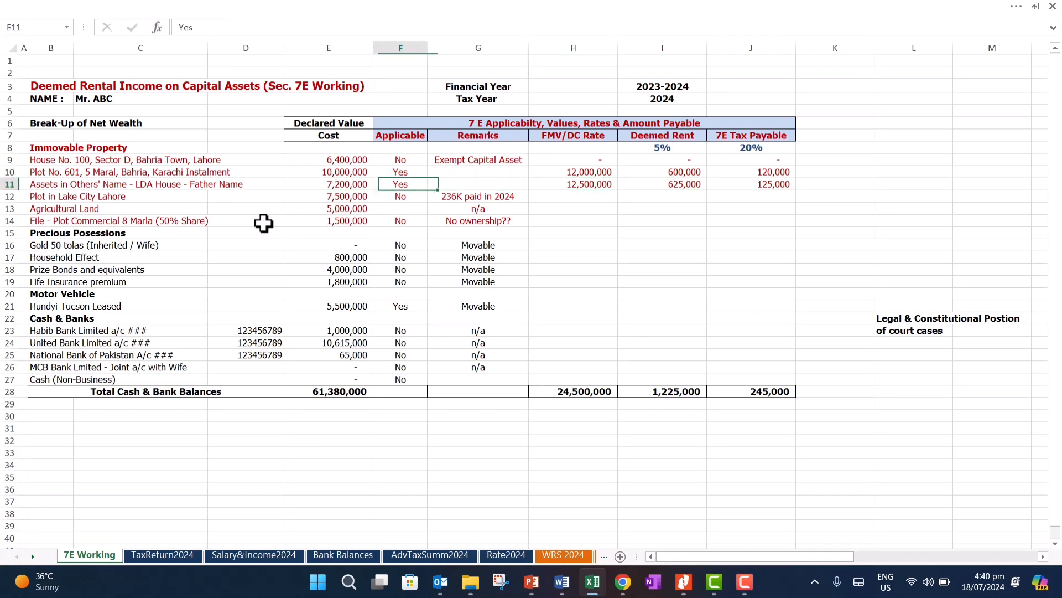
key(Down)
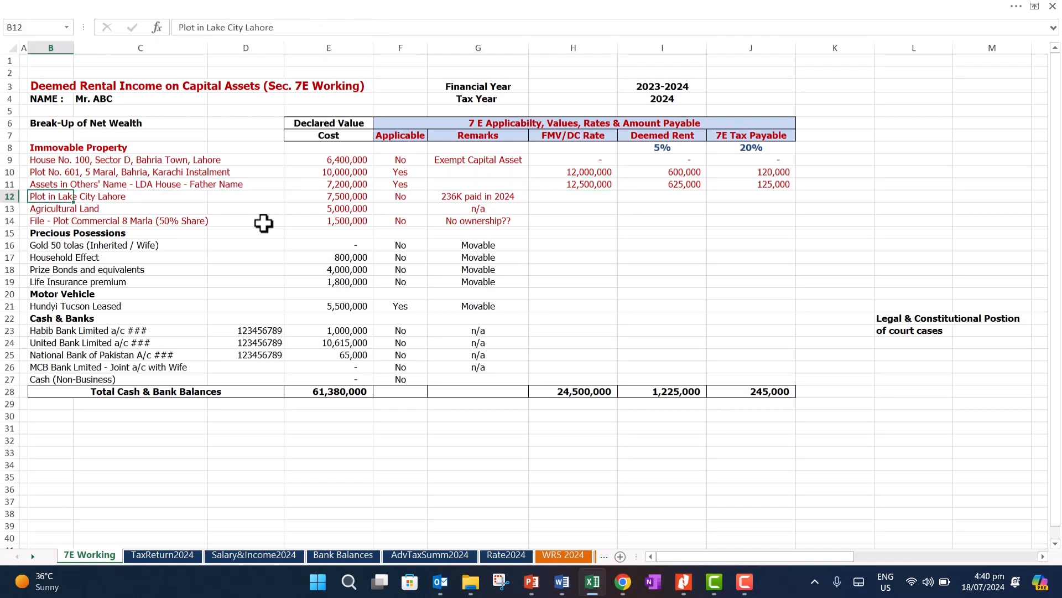
key(Right)
key(Right)
key(Right)
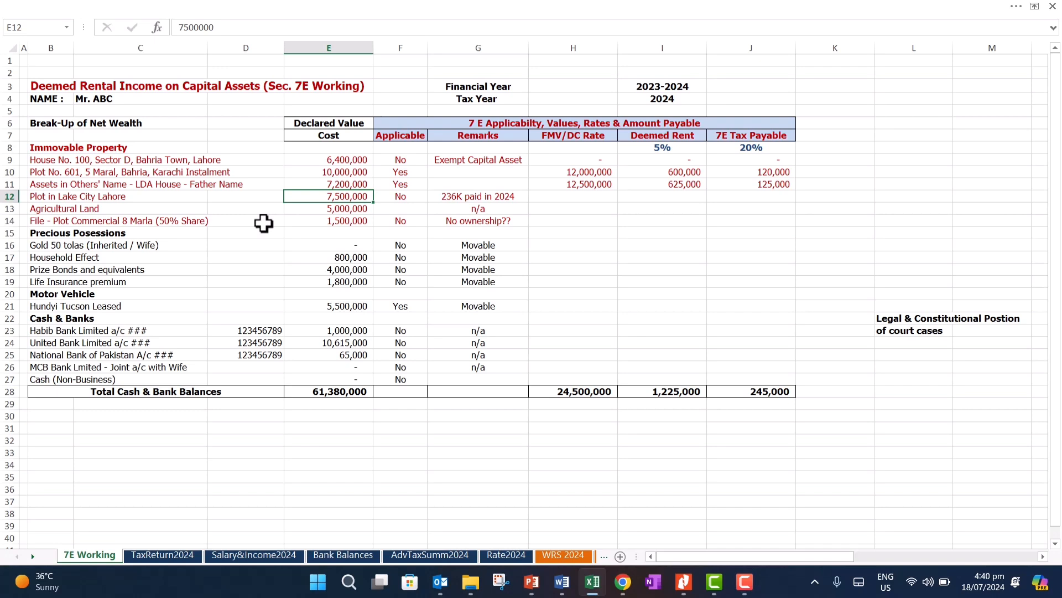
key(Right)
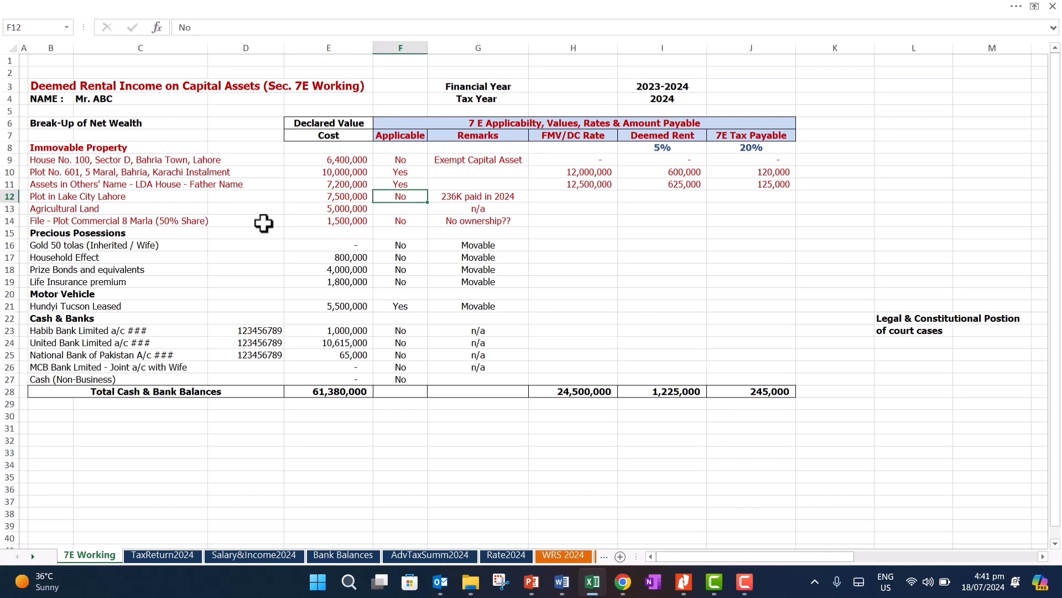
key(Right)
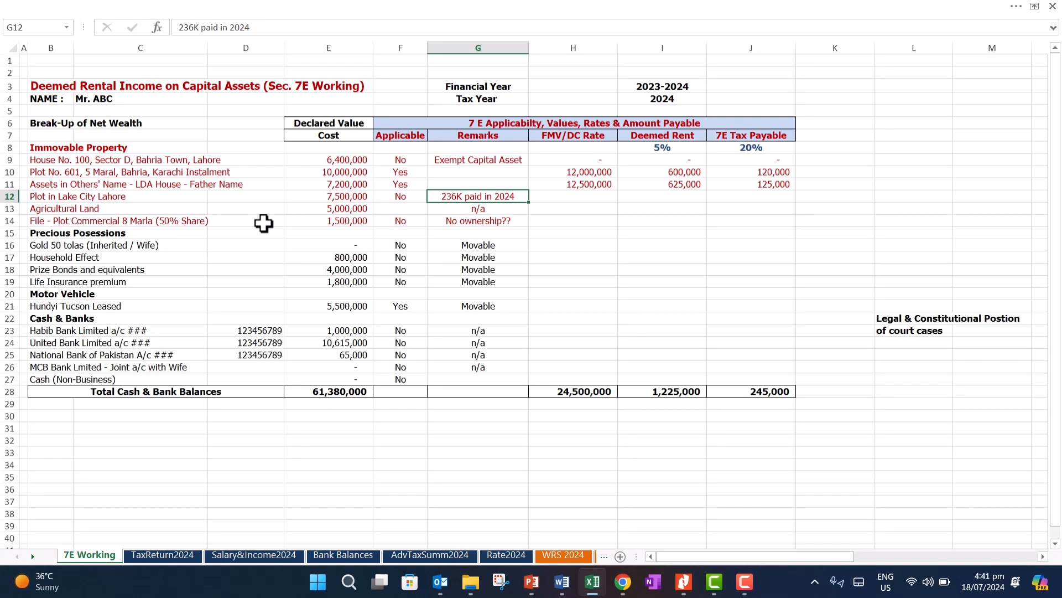
key(Left)
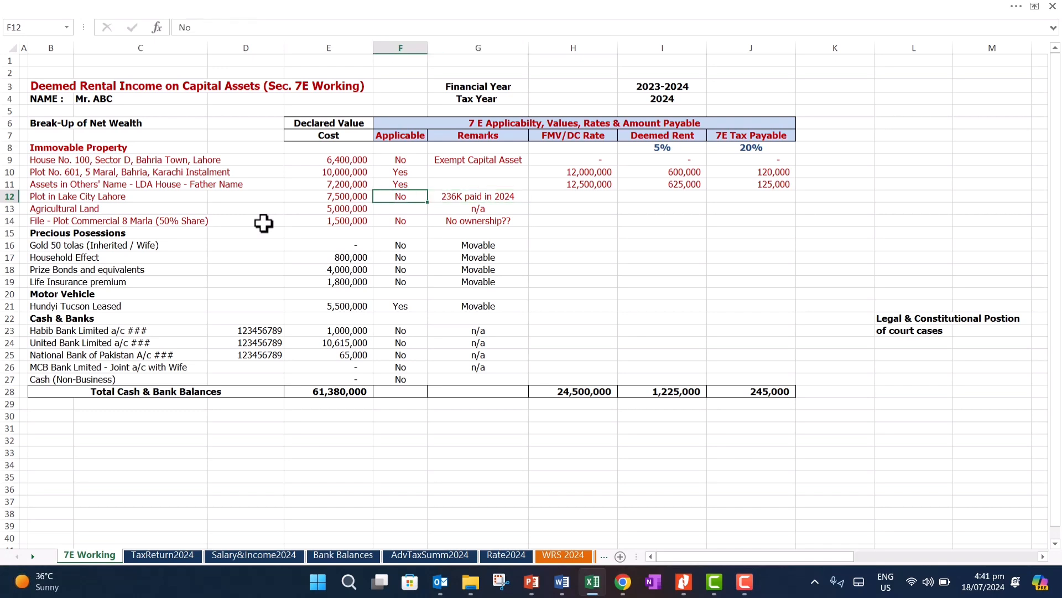
Check the agricultural land's declared cost, 7E applicability and remarks in row 13.
key(Left)
key(Left)
key(Down)
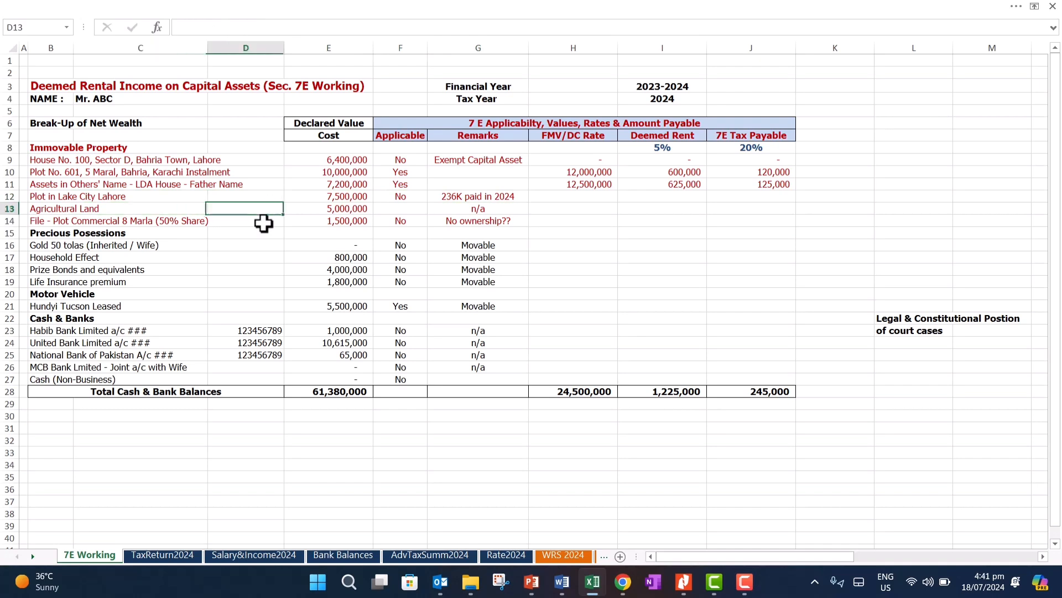
key(Right)
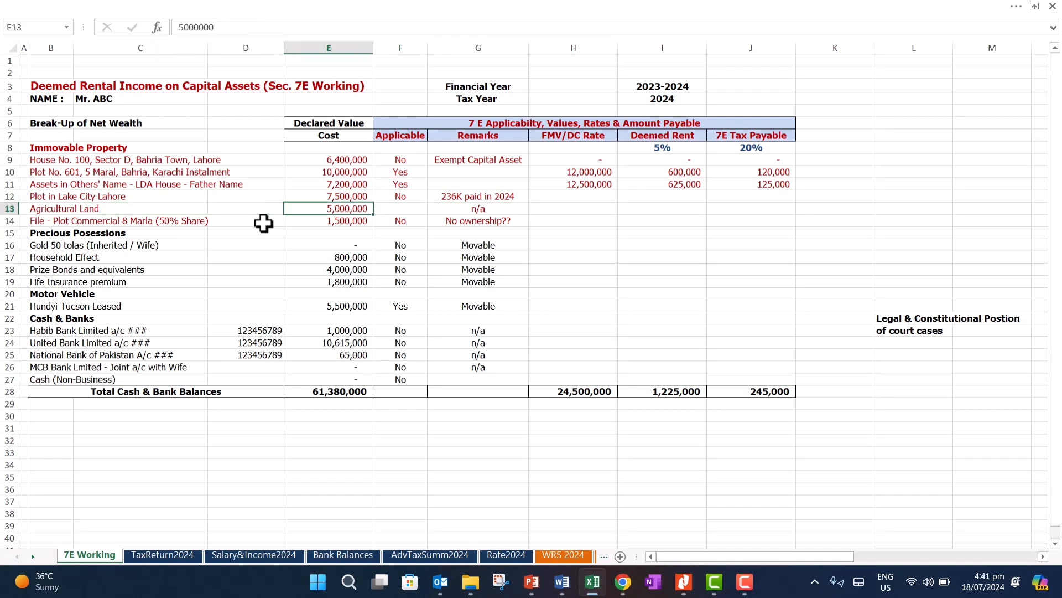
key(Right)
key(Right)
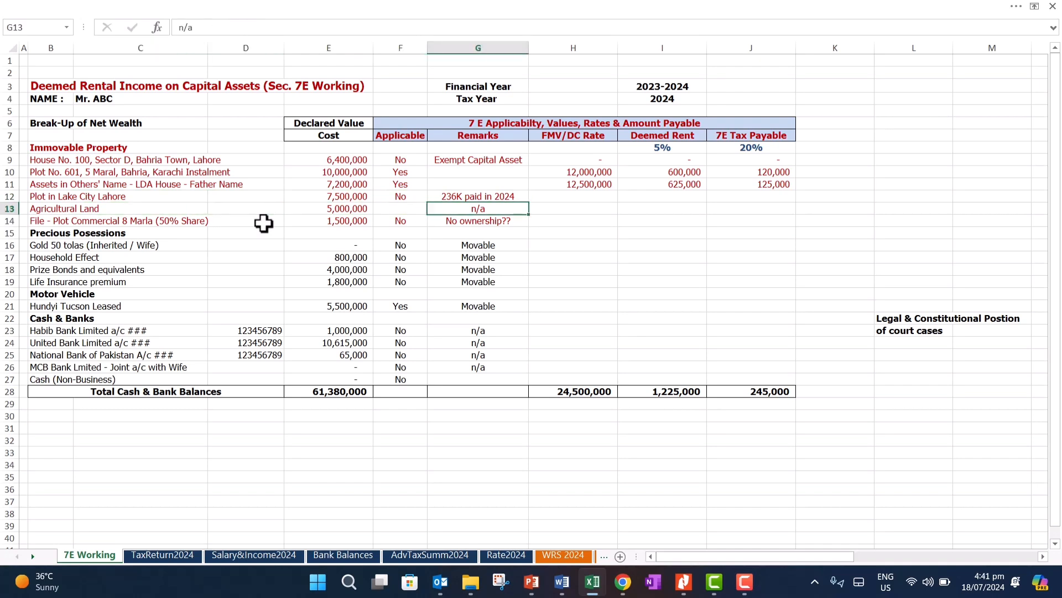
Examine the 50% share commercial plot file in row 14, from its description across to the ownership remark.
key(Left)
key(Left)
key(Left)
key(Left)
key(Left)
key(Down)
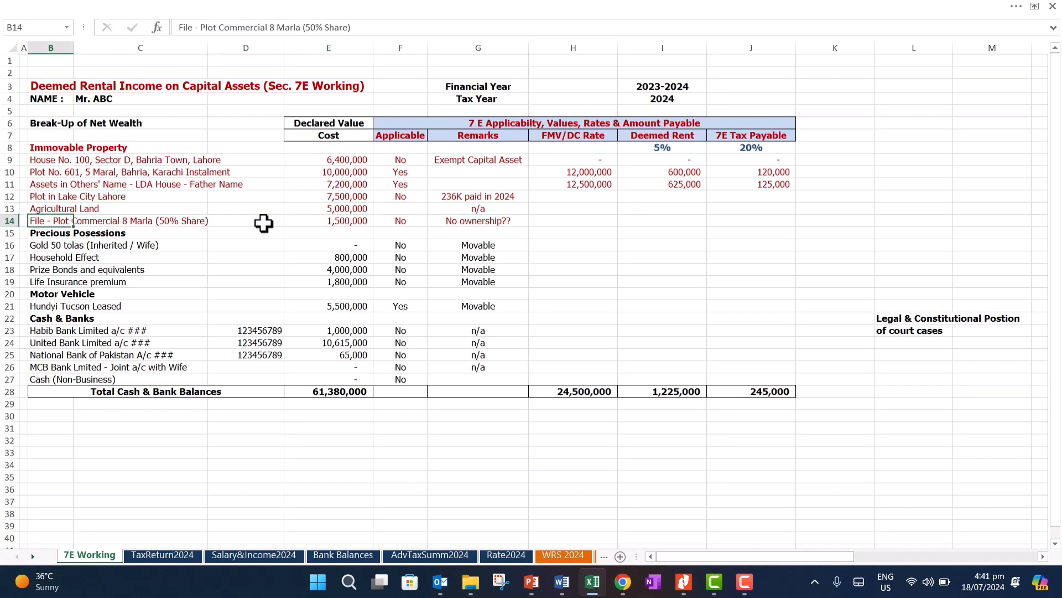
key(Right)
key(Right)
key(Right)
key(Right)
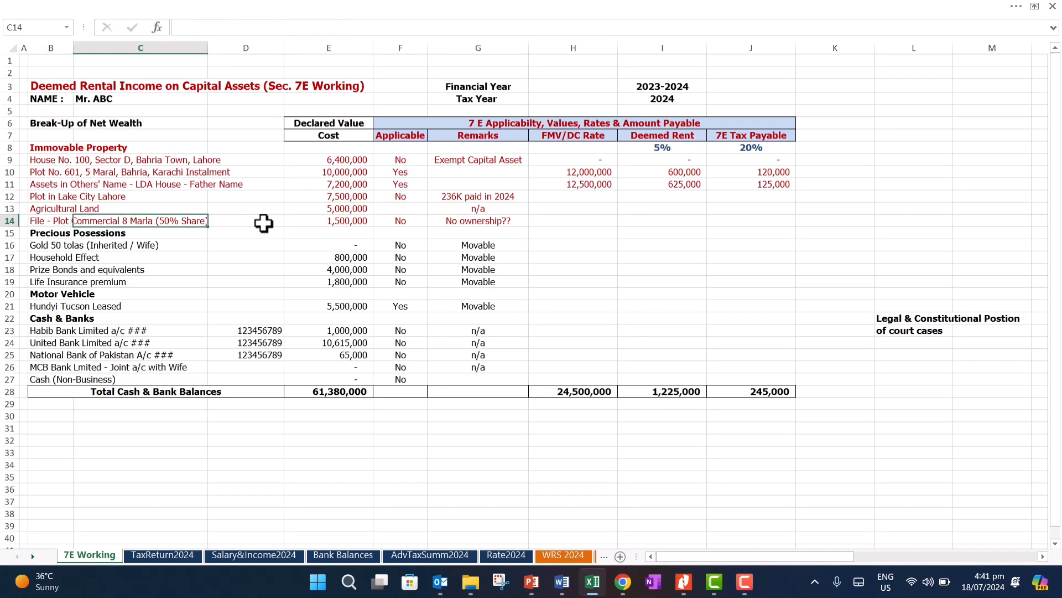
key(Right)
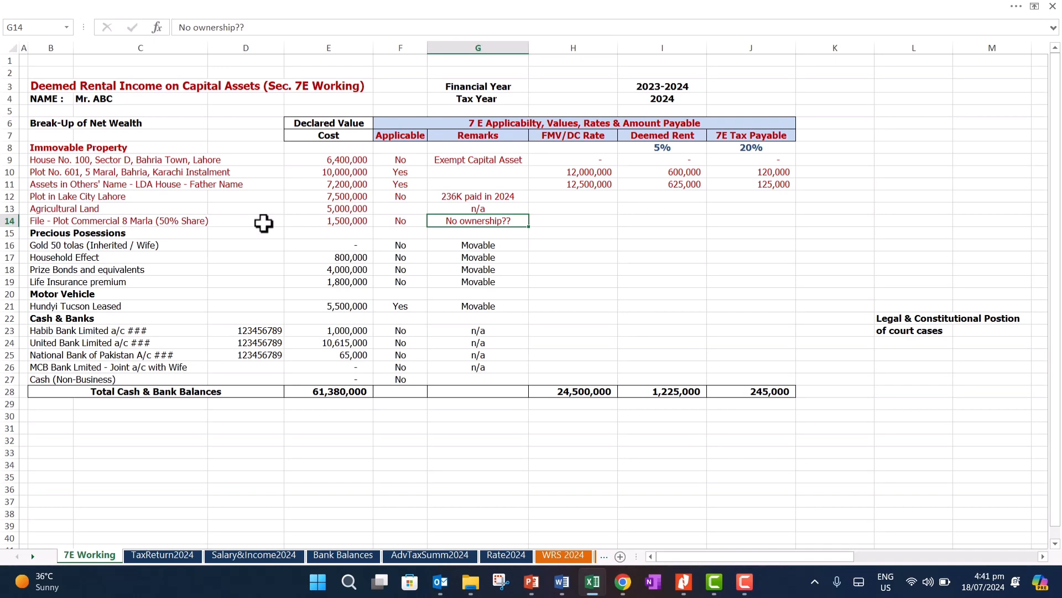
Compare the commercial plot file's declared cost with its 7E applicability and ownership remark in row 14.
key(Left)
key(Left)
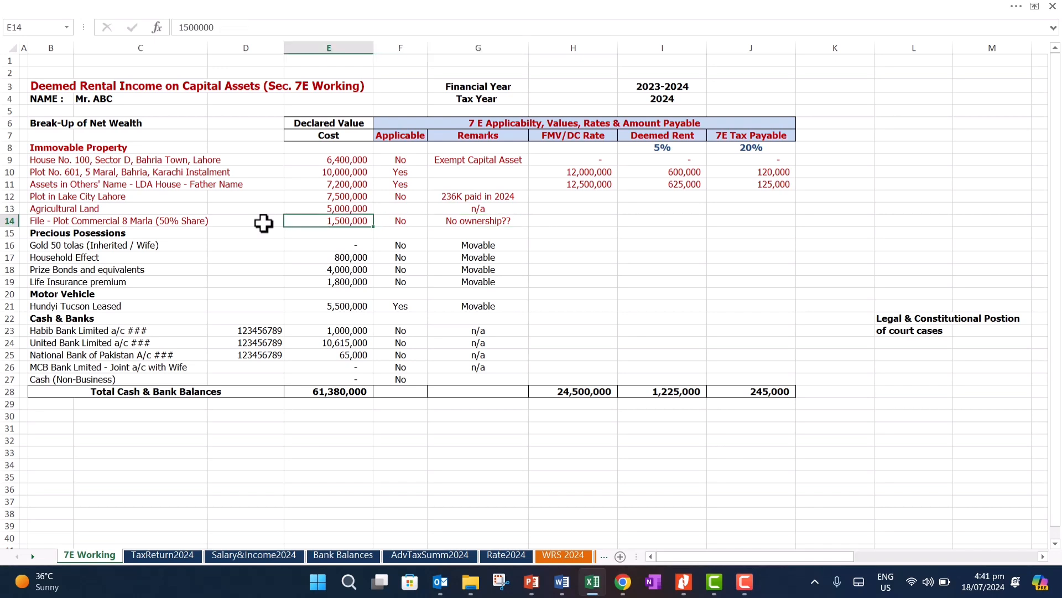
key(Right)
key(Right)
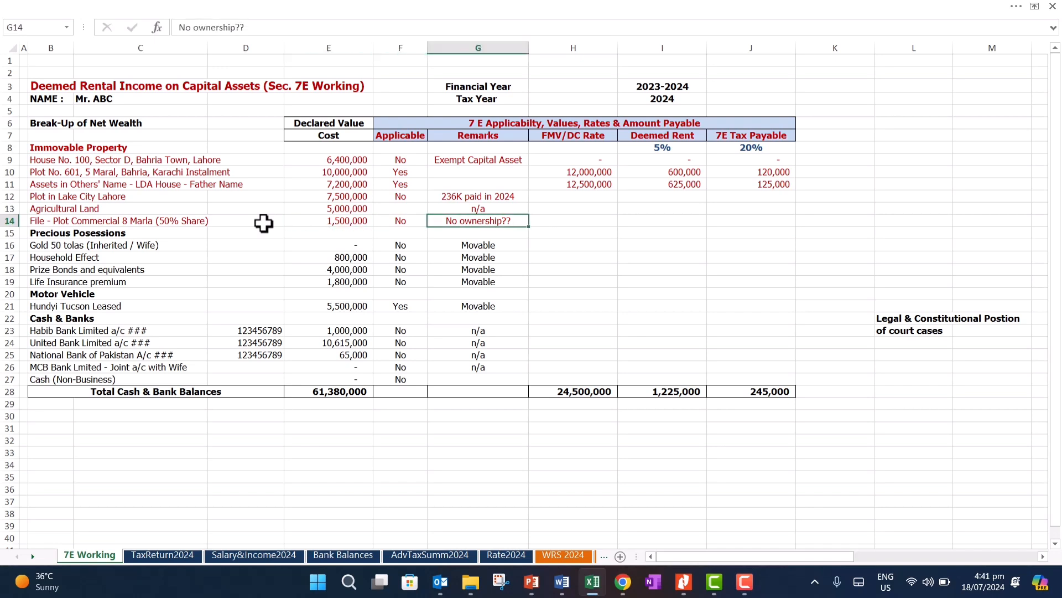
key(Left)
key(Left)
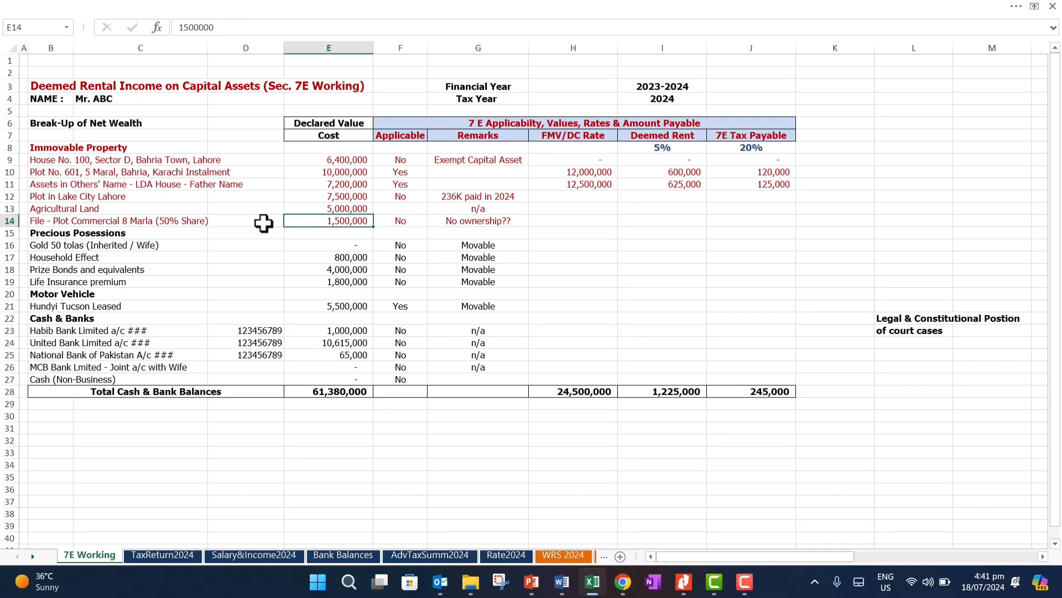
key(Right)
key(Right)
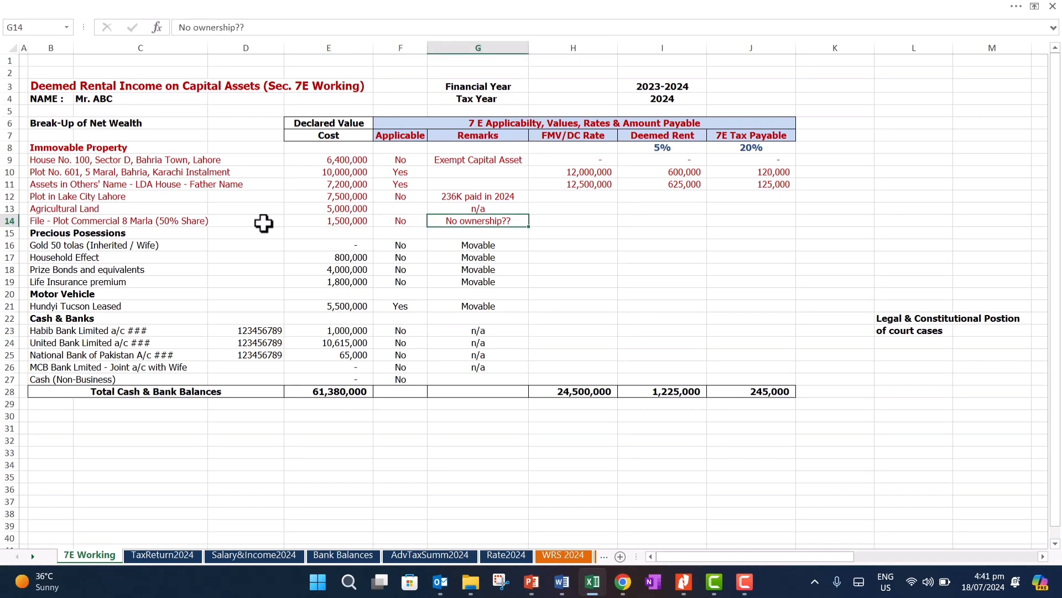
Inspect the precious possessions in rows 16 to 18, including their 7E applicability and remarks.
key(Down)
key(Down)
key(Left)
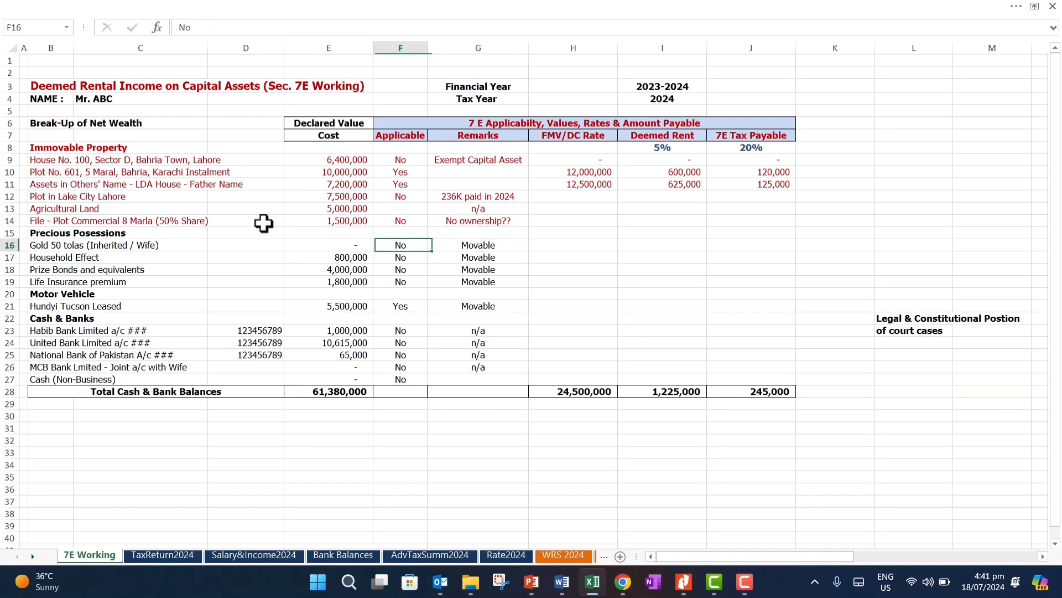
key(Left)
key(Left)
key(Down)
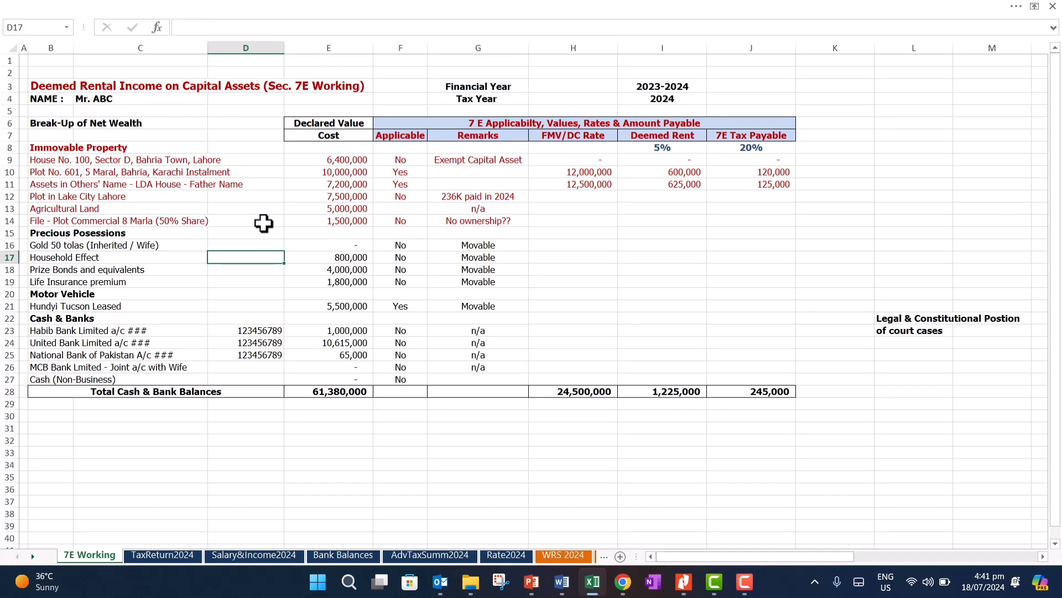
key(Down)
key(Right)
key(Right)
key(Right)
key(Up)
key(Up)
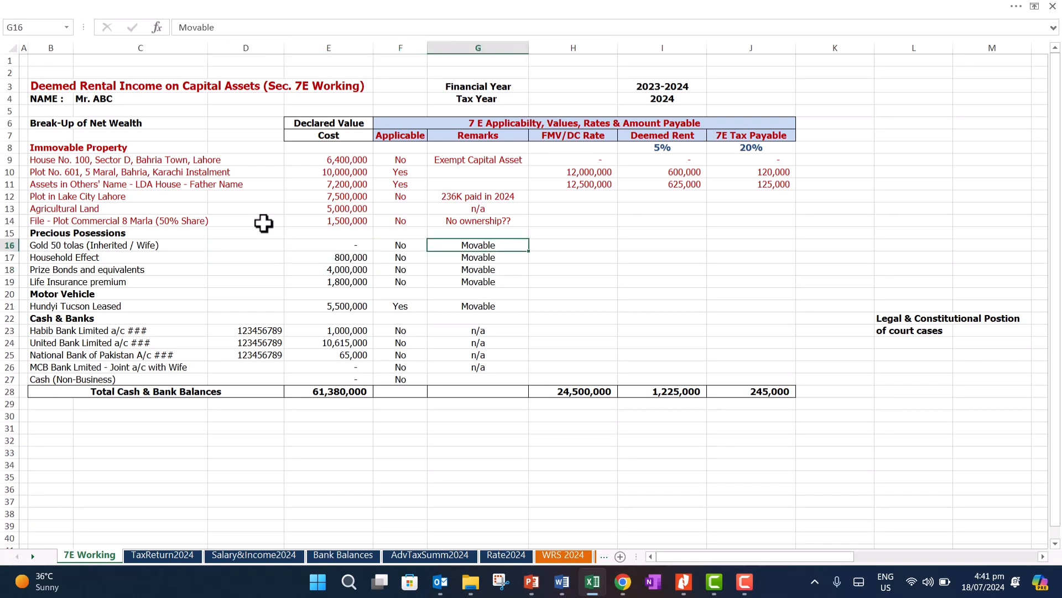
Read down the remarks for the remaining possessions, the motor vehicle and the bank accounts through row 26.
key(Down)
key(Down)
key(Down)
key(Down)
key(Down)
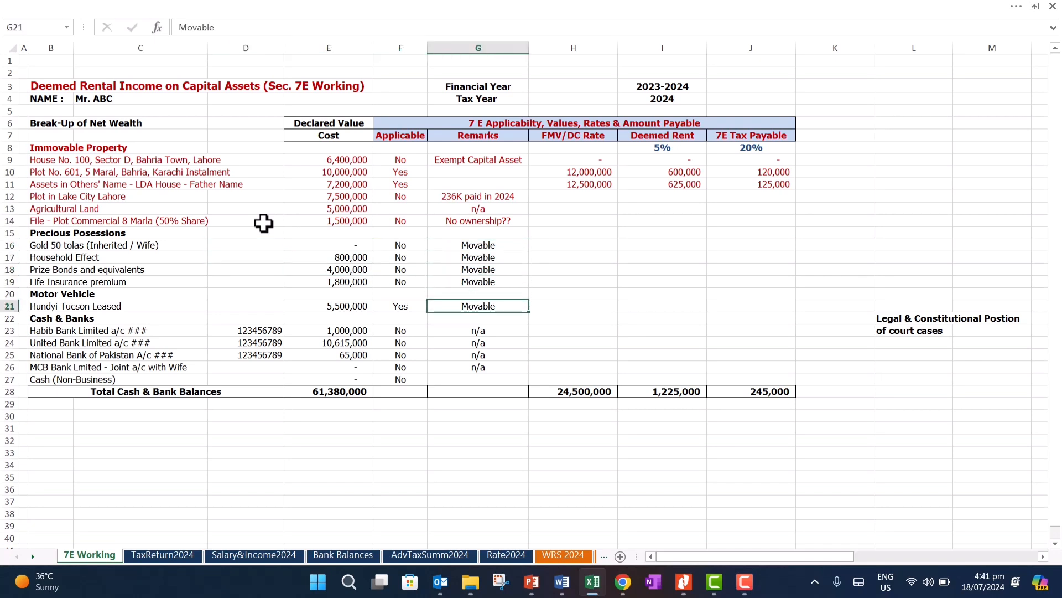
key(Down)
key(Down)
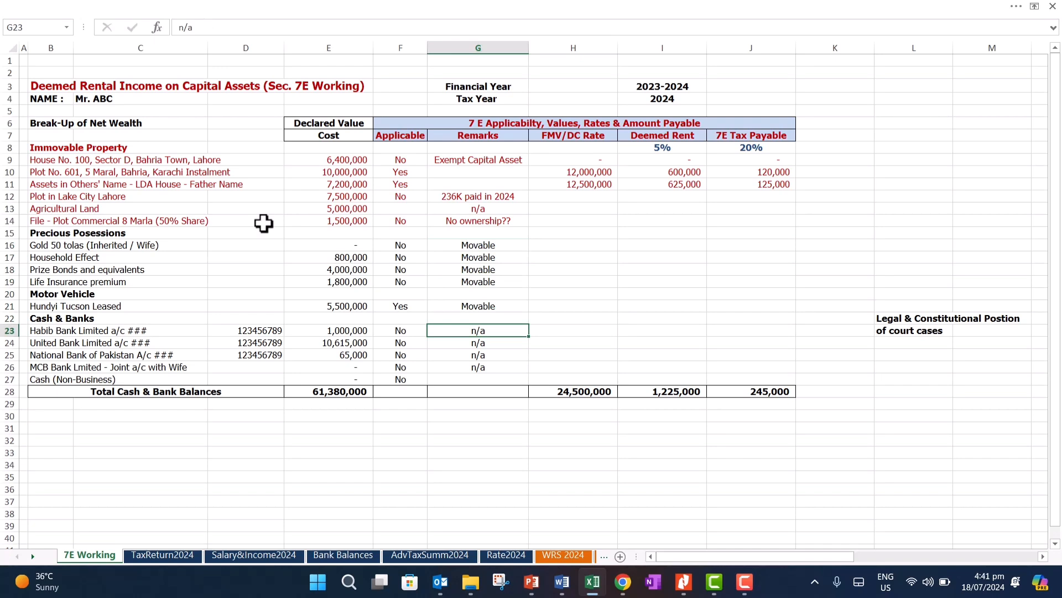
key(Down)
key(Down)
key(Down)
Examine the leased vehicle in row 21, from its remark back to its description.
key(Up)
key(Up)
key(Up)
key(Up)
key(Up)
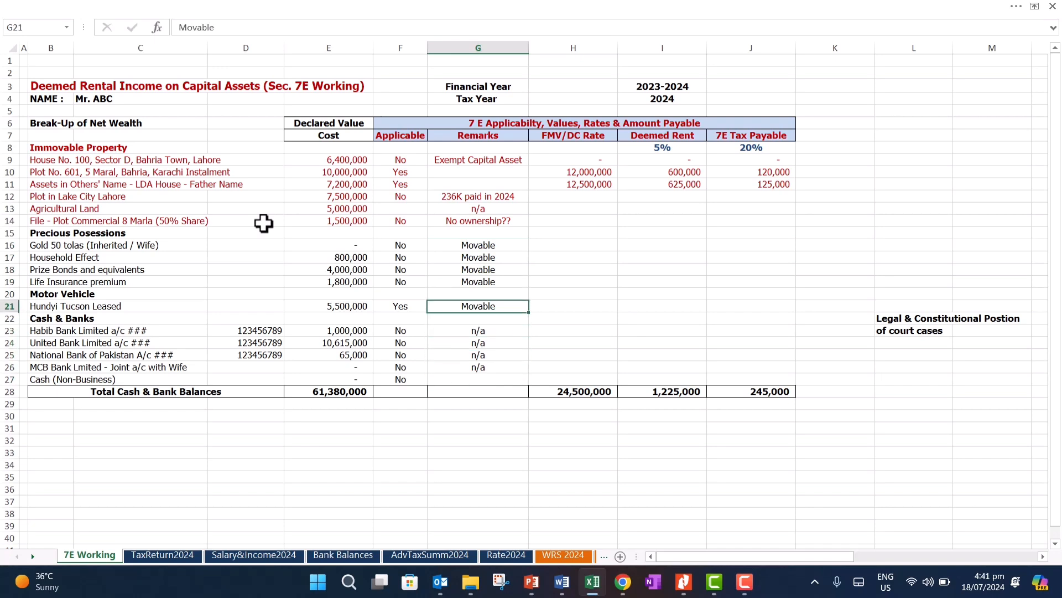
key(Left)
key(Left)
key(Left)
key(Left)
key(Left)
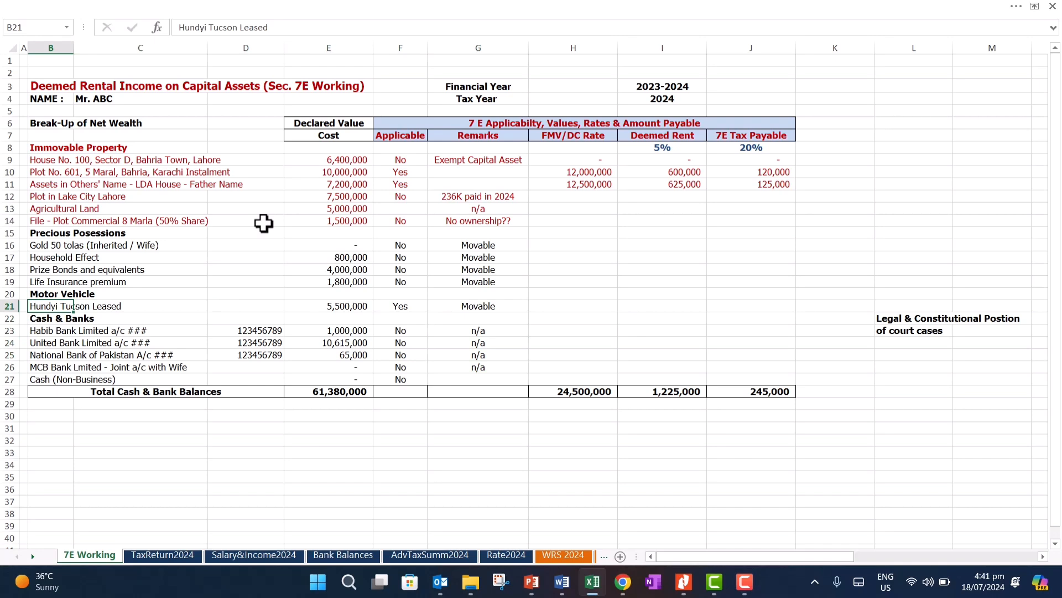
Revisit the Bahria Town Lahore house in row 9, reading across from its description to its FMV/DC rate.
key(Up)
key(Up)
key(Up)
key(Up)
key(Up)
key(Up)
key(Up)
key(Up)
key(Up)
key(Up)
key(Up)
key(Up)
key(Right)
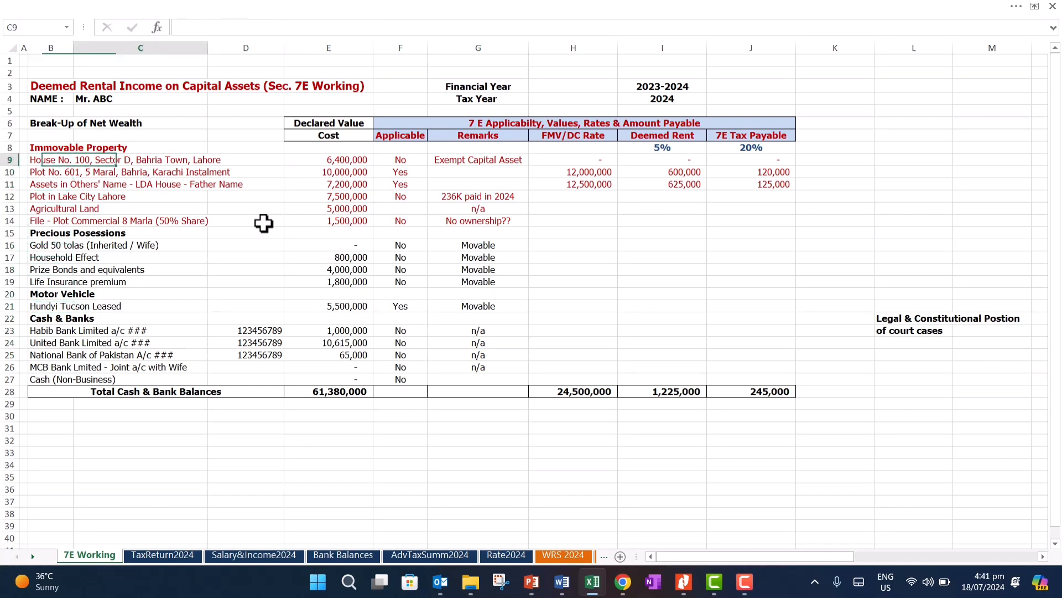
key(Right)
key(Right)
key(Right)
key(Right)
key(Right)
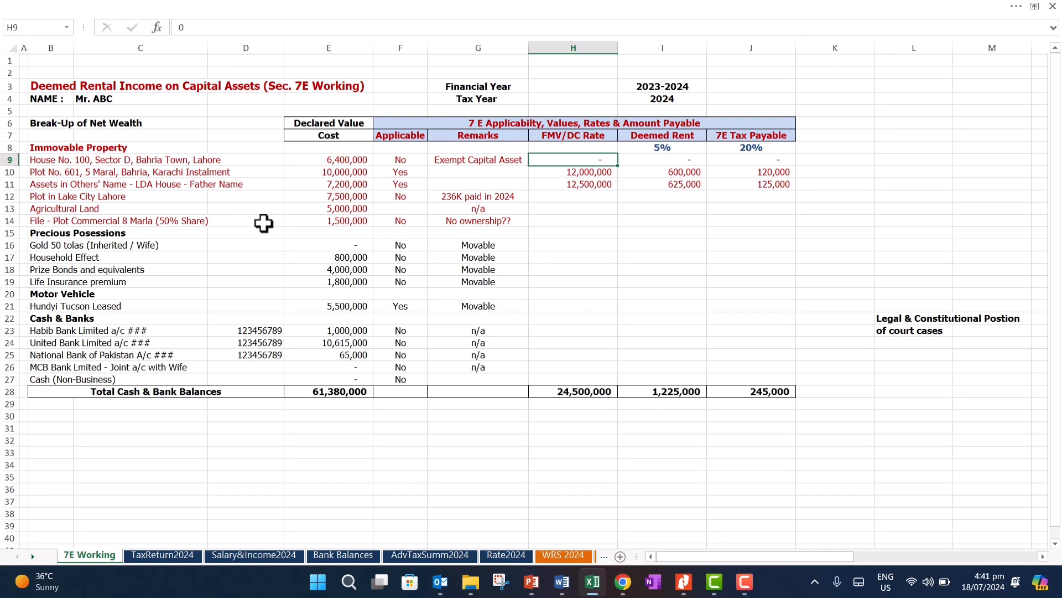
Trace the Karachi plot's 7E calculation in row 10 from FMV/DC rate and deemed rent percentage to tax payable.
key(Down)
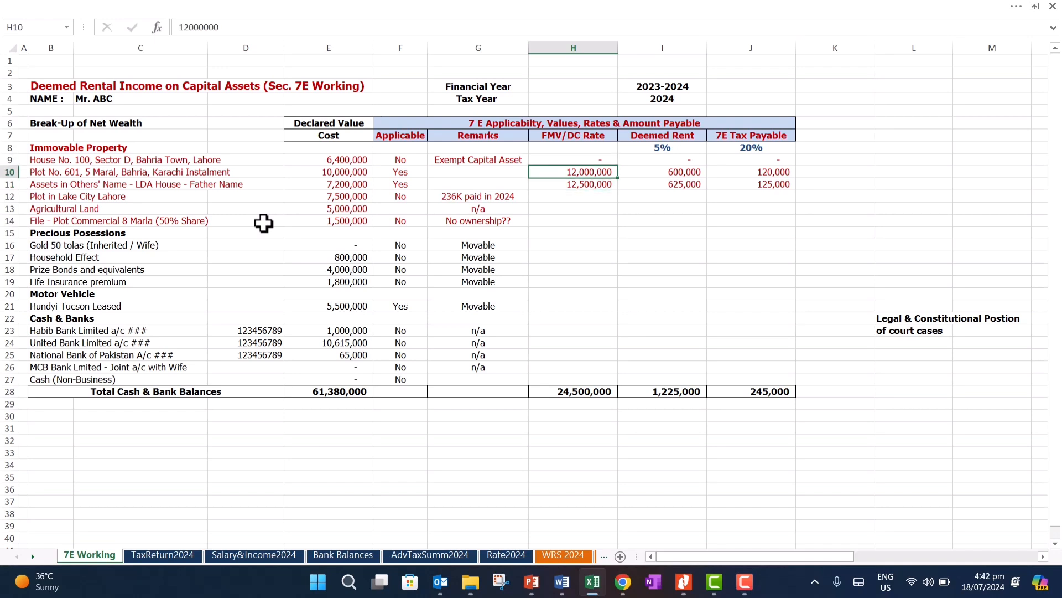
key(Right)
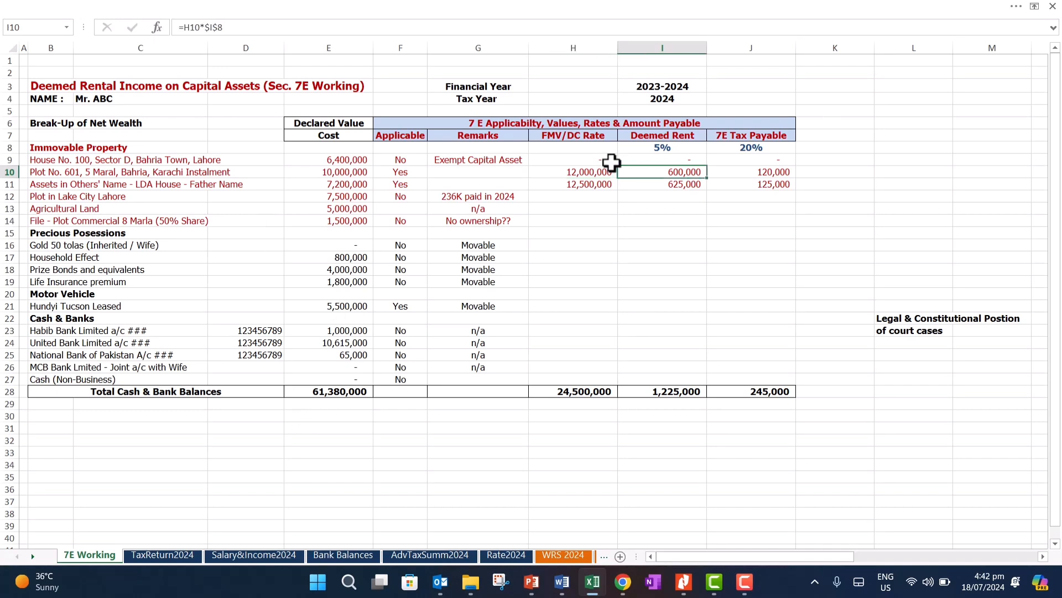
click(673, 145)
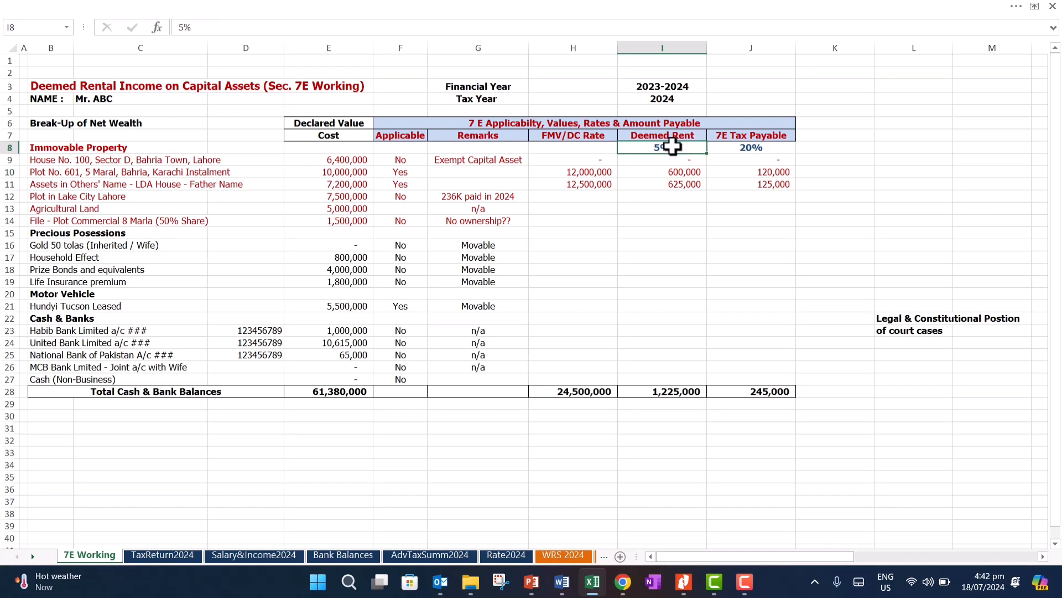
key(Down)
key(Down)
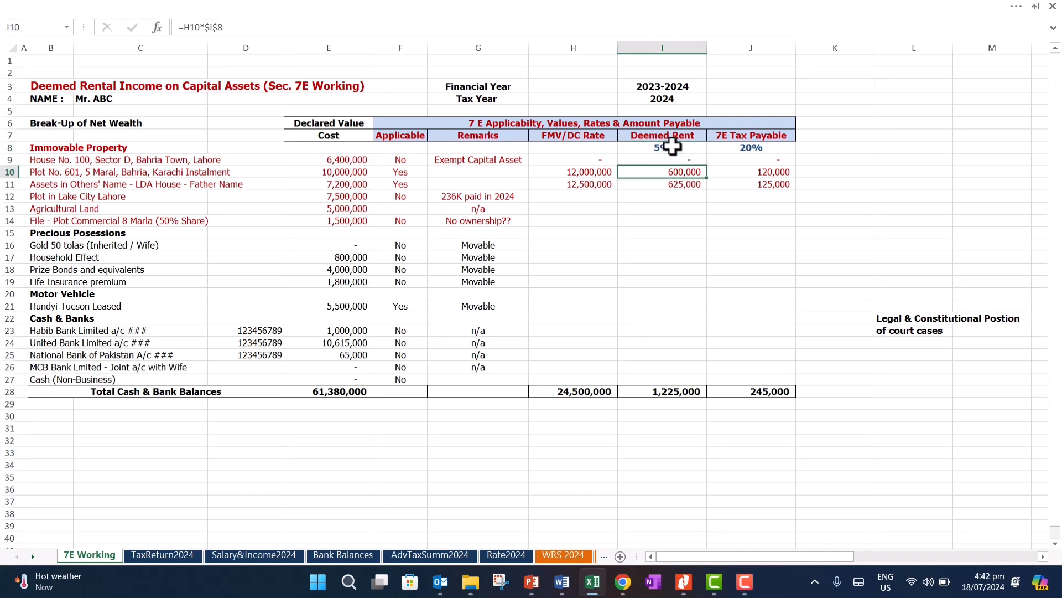
key(Right)
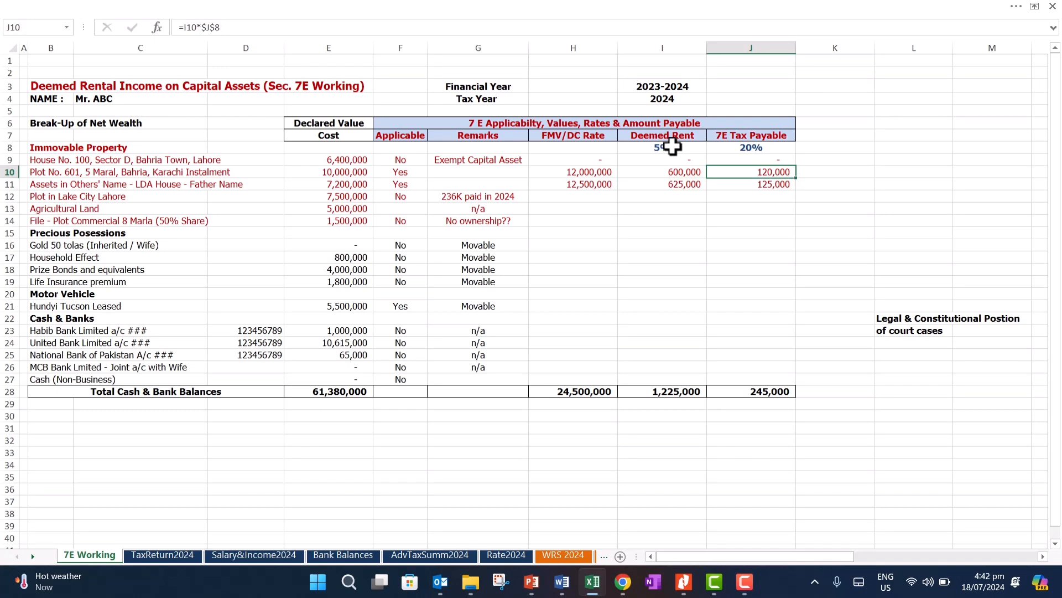
Inspect the 7E tax payable column from the row 11 formula down to the total in row 28.
key(Down)
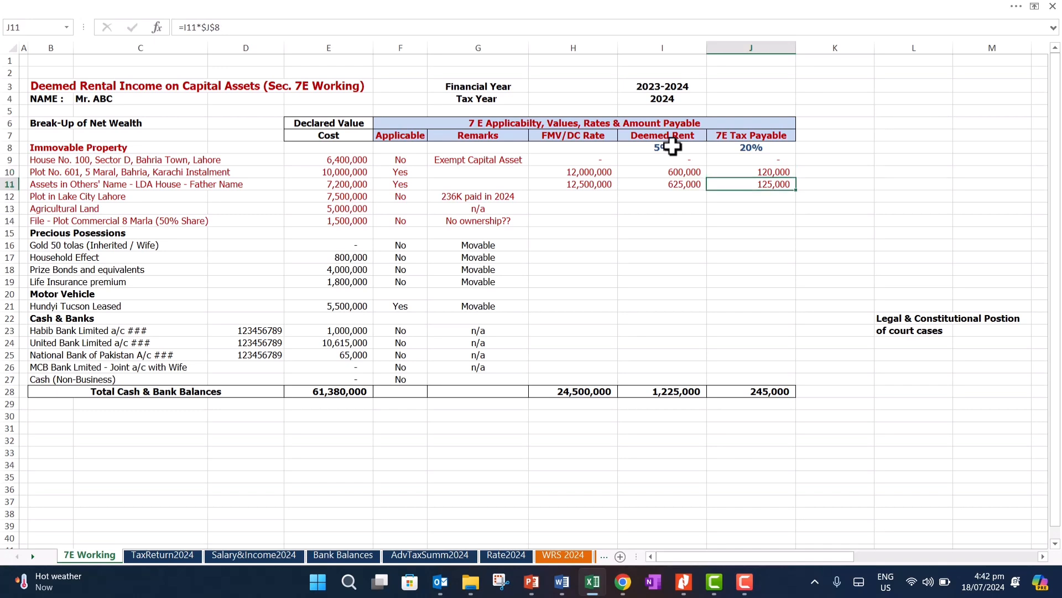
key(Up)
key(Down)
key(Down)
key(Down)
key(Down)
key(Down)
key(Down)
key(Down)
key(Down)
key(Down)
key(Down)
key(Down)
key(Down)
key(Down)
key(Down)
key(Down)
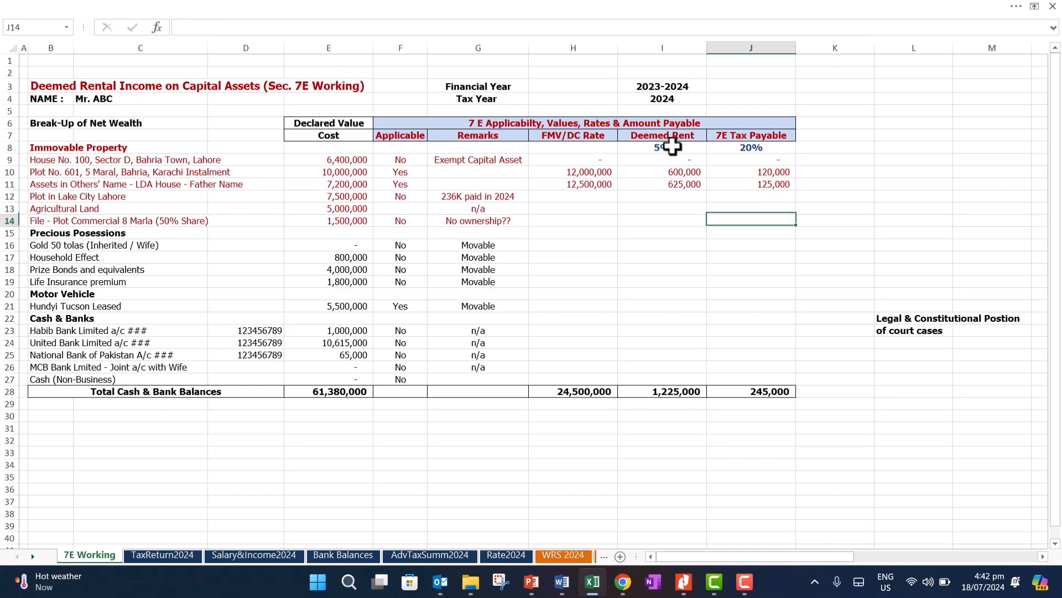
key(Down)
key(Down)
key(Down)
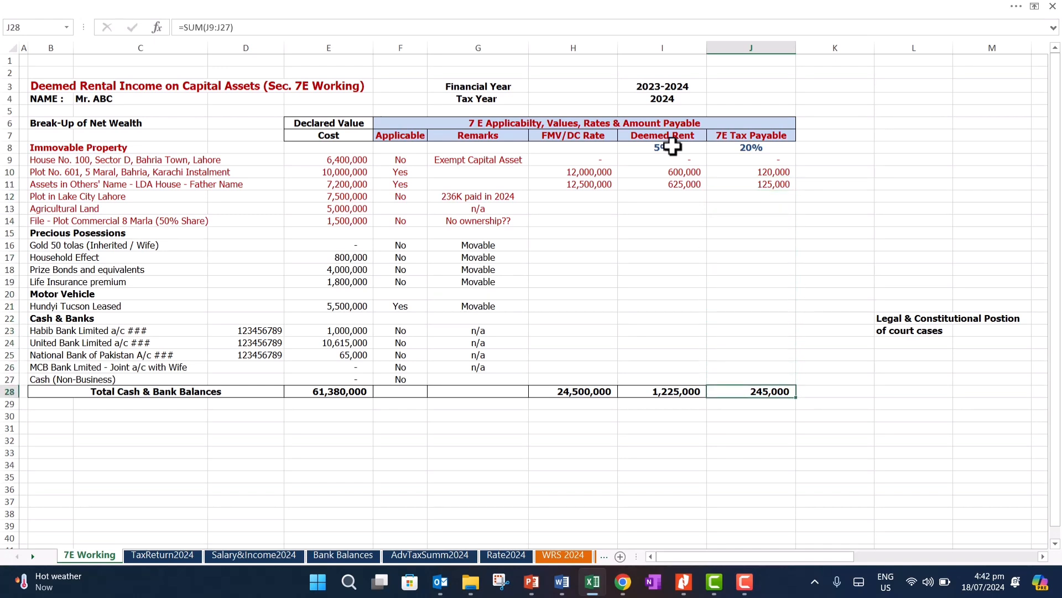
Recheck the Karachi plot's 7E tax payable formula, deemed rent and FMV/DC rate in row 10.
key(Up)
key(Up)
key(Up)
key(Up)
key(Up)
key(Up)
key(Up)
key(Up)
key(Up)
key(Up)
key(Up)
key(Up)
key(Up)
key(Up)
key(Up)
key(Up)
key(Up)
key(Up)
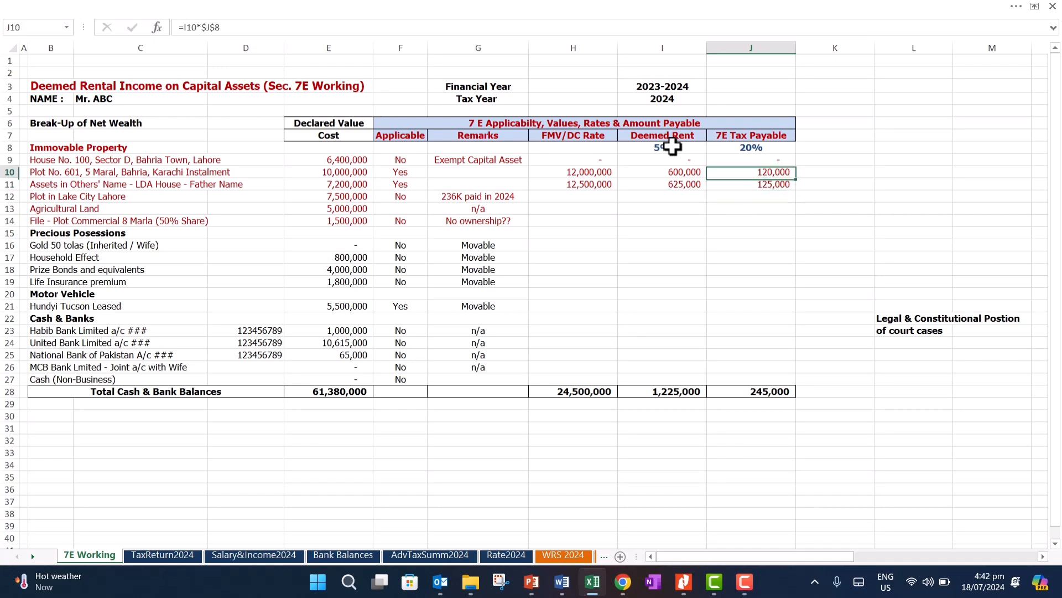
key(Left)
key(Left)
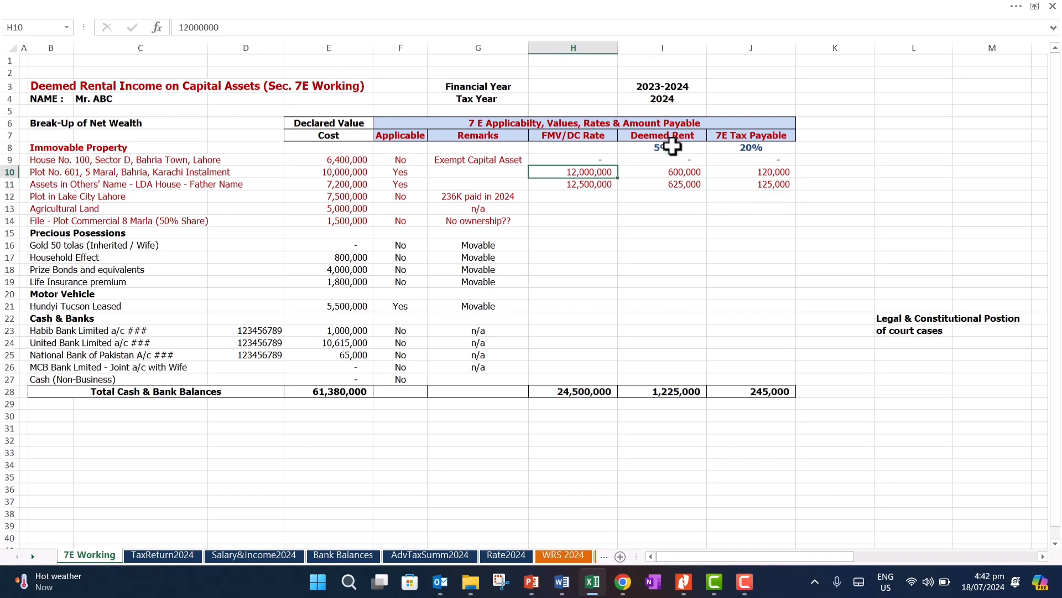
Clear the Karachi plot's FMV/DC rate in H10 and set the Bahria Town Lahore house's rate in H9 to 35,000,000.
key(Delete)
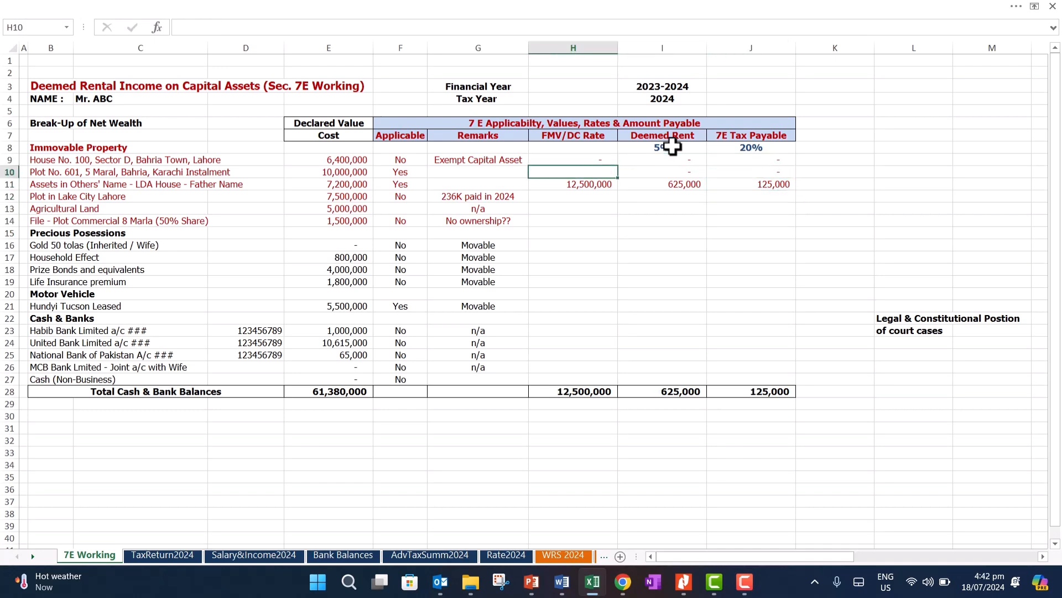
key(Up)
text(3500)
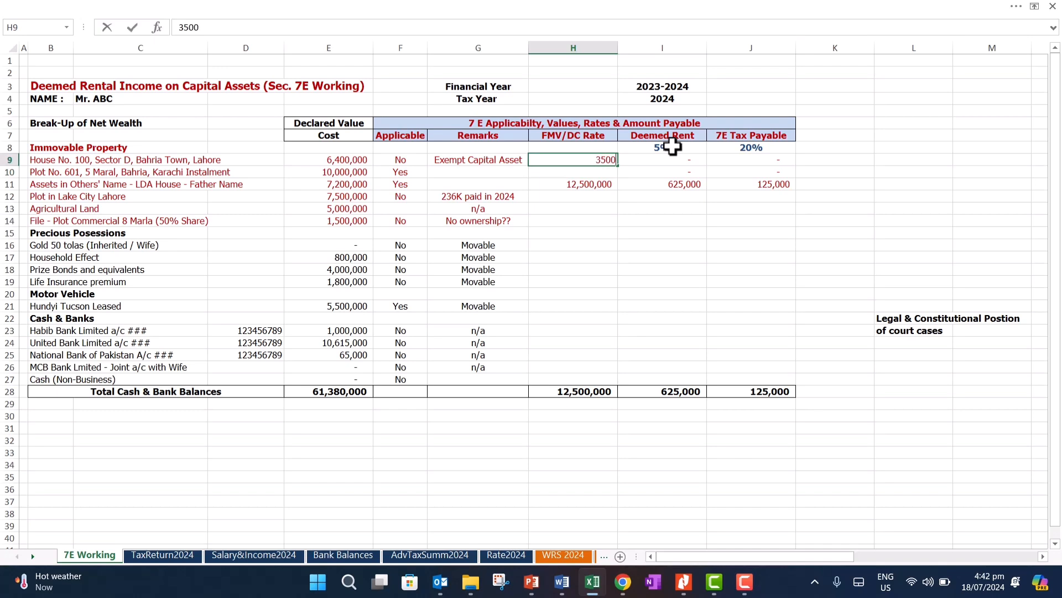
text(0000)
key(ctrl+Return)
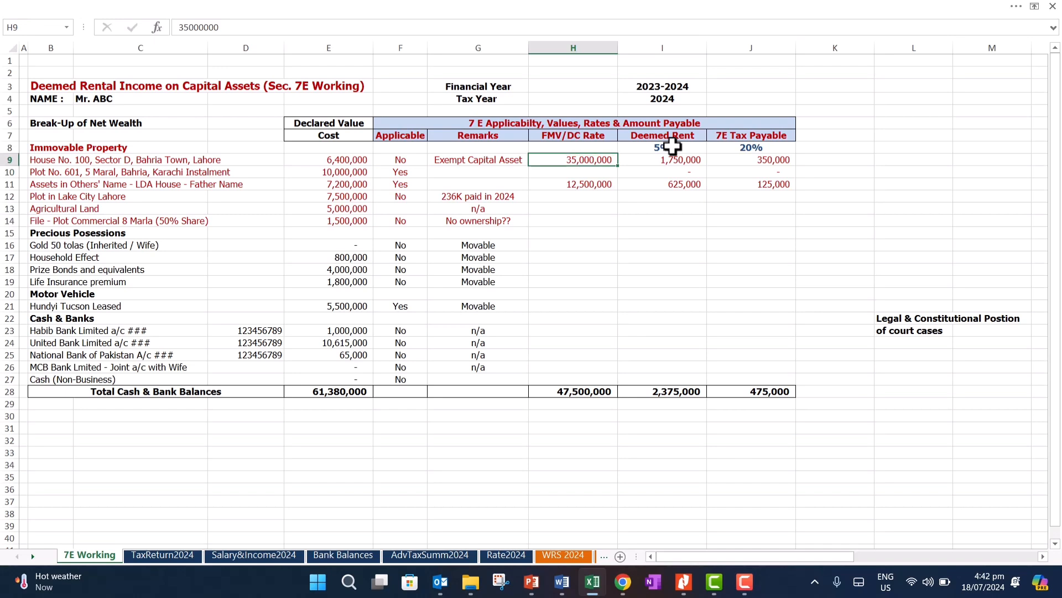
Trace the Lahore house's deemed rent and 7E tax payable in row 9 down to the tax total in J28.
key(Right)
key(Right)
key(Left)
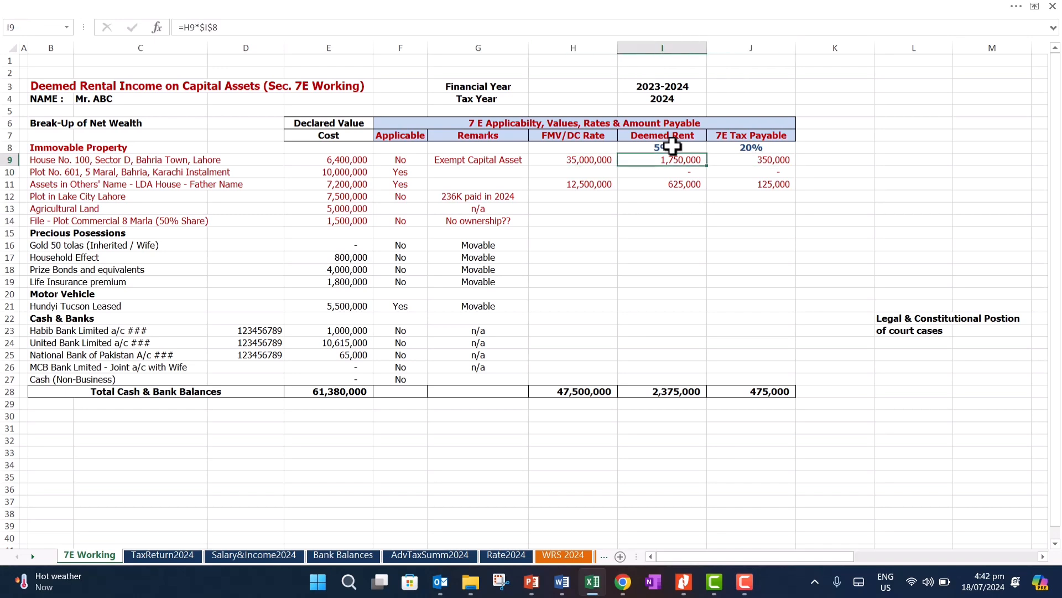
key(Right)
key(Down)
key(Down)
key(Down)
key(Down)
key(Down)
key(Down)
key(Down)
key(Down)
key(Down)
key(Down)
key(Down)
key(Down)
key(Down)
key(Down)
key(Down)
key(Down)
key(Down)
key(Down)
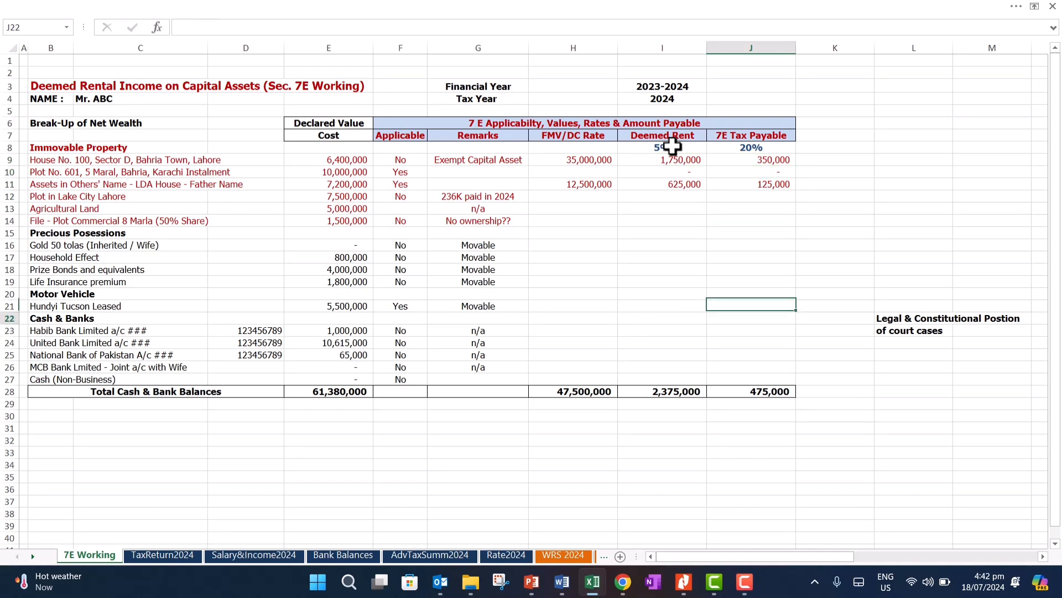
key(Down)
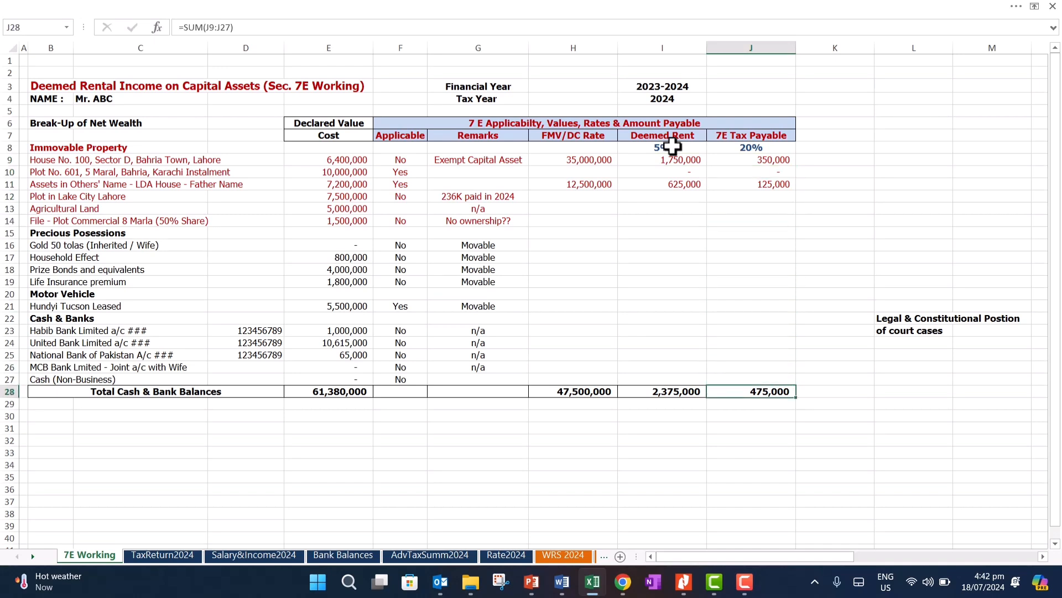
Undo the trial FMV/DC rate changes for the Lahore house and the Karachi plot.
key(ctrl+z)
key(ctrl+z)
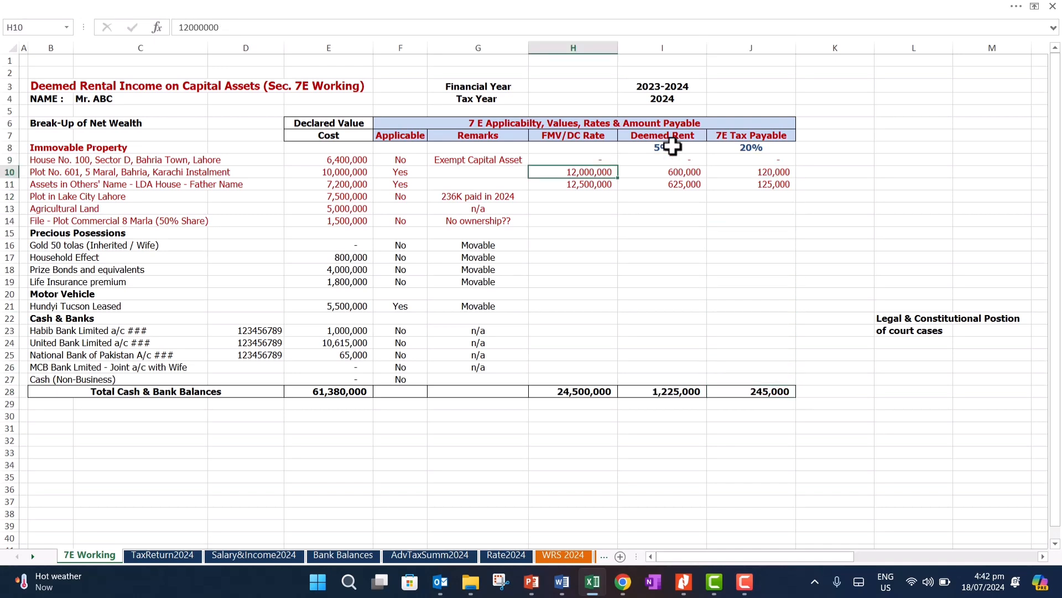
key(Up)
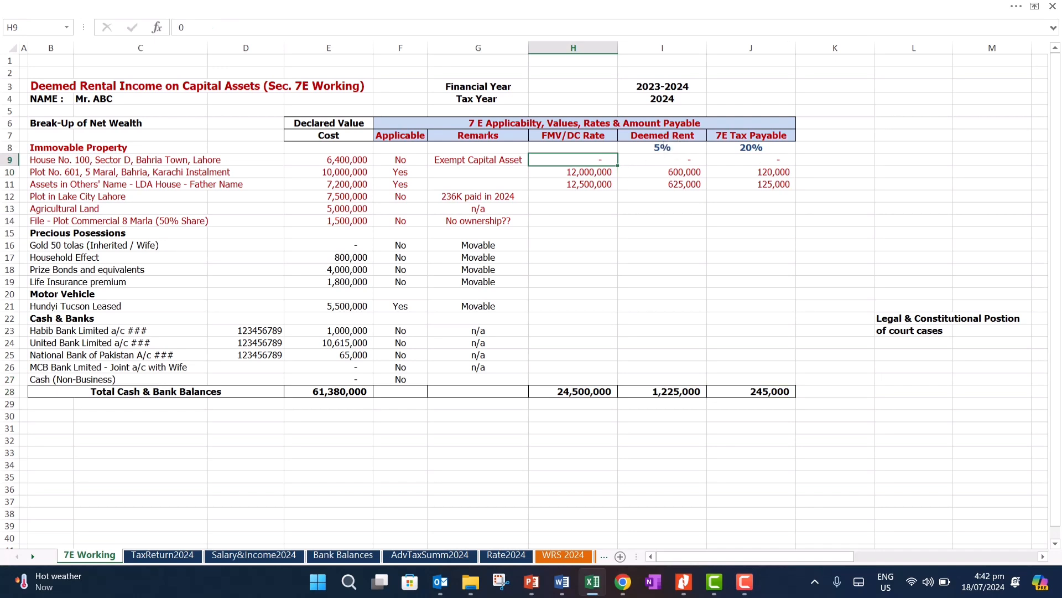
On the TaxReturn2024 sheet, link the 7E Deemed Rental Income Tax amount in H30 to total cell J28 of 7E Working.
click(162, 555)
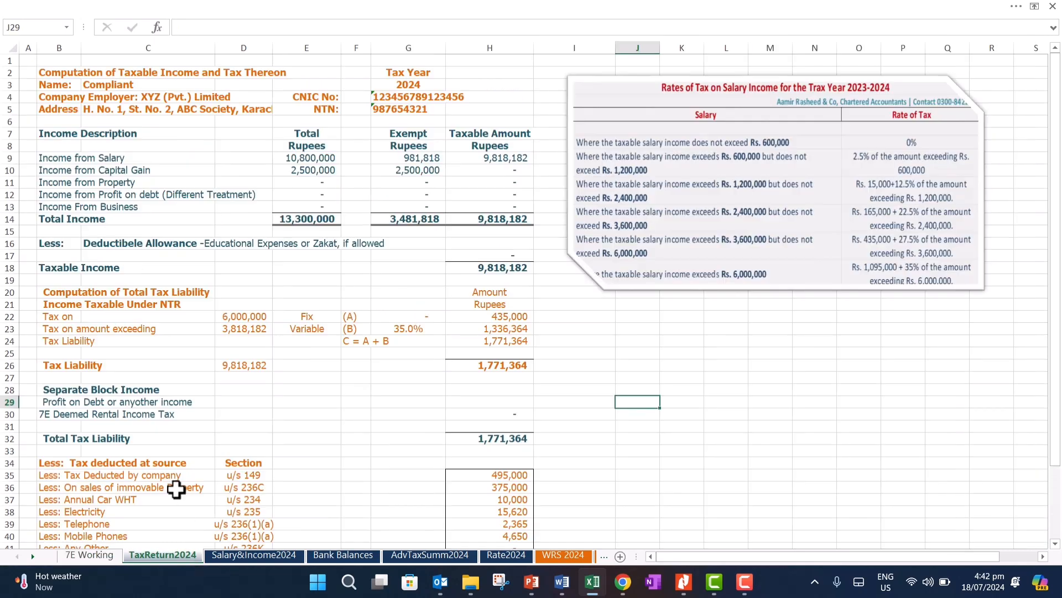
click(65, 410)
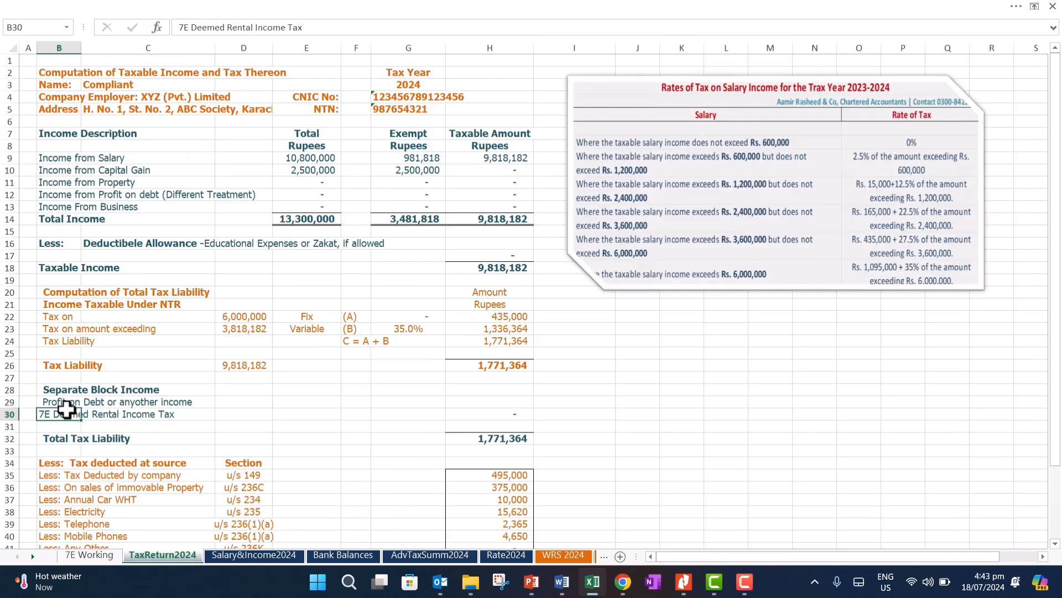
key(Right)
key(Right)
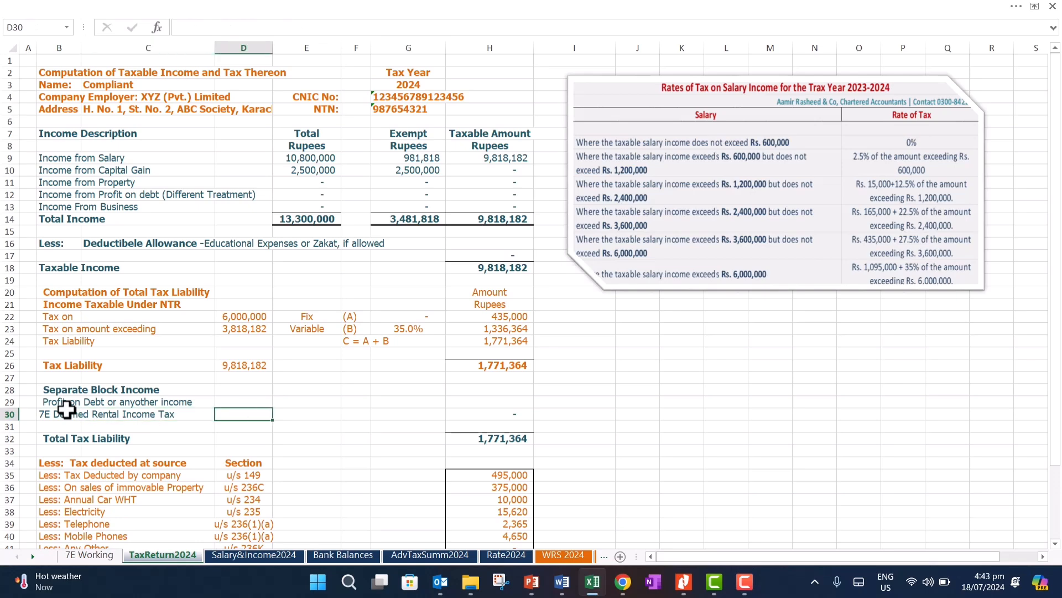
key(Right)
key(Right)
key(Right)
key(Right)
text(=)
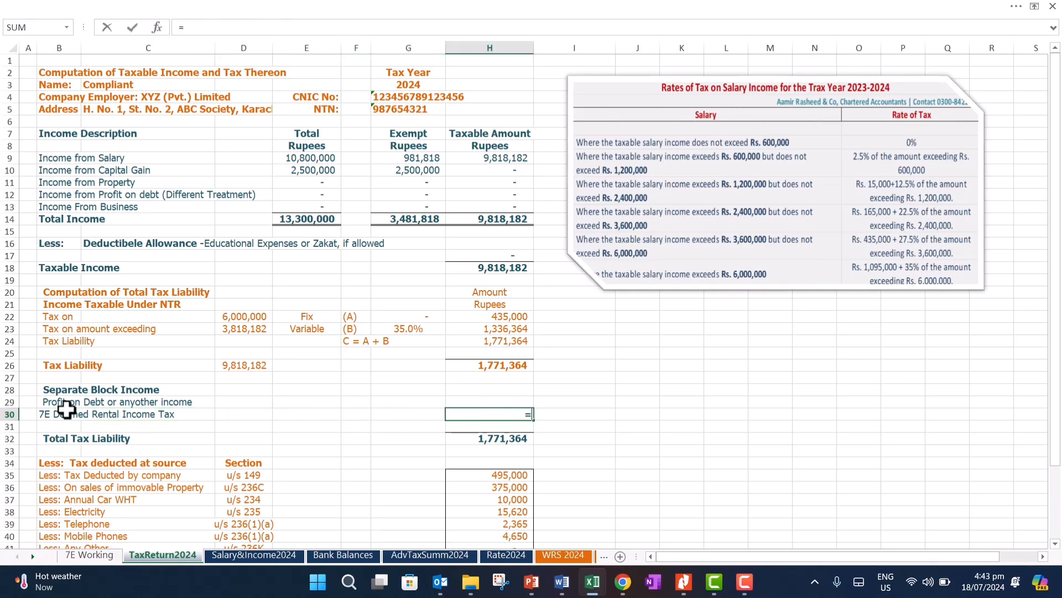
key(ctrl+Page_Up)
key(Right)
key(Right)
key(Right)
key(Right)
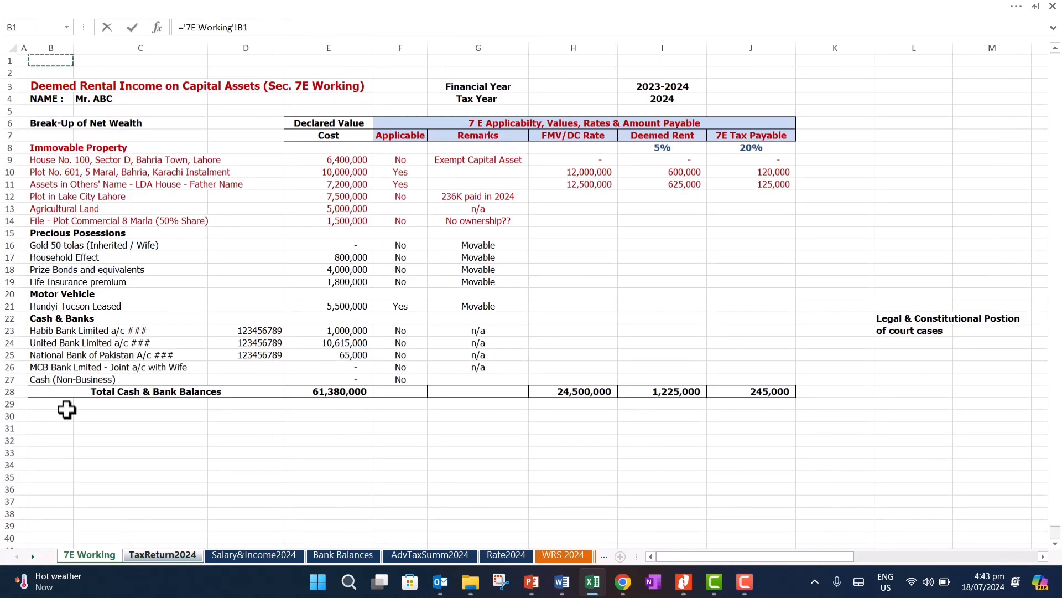
key(Down)
key(Down)
key(Down)
key(Down)
key(Down)
key(Down)
key(Down)
key(Down)
key(Down)
key(Down)
key(Down)
key(Down)
key(Down)
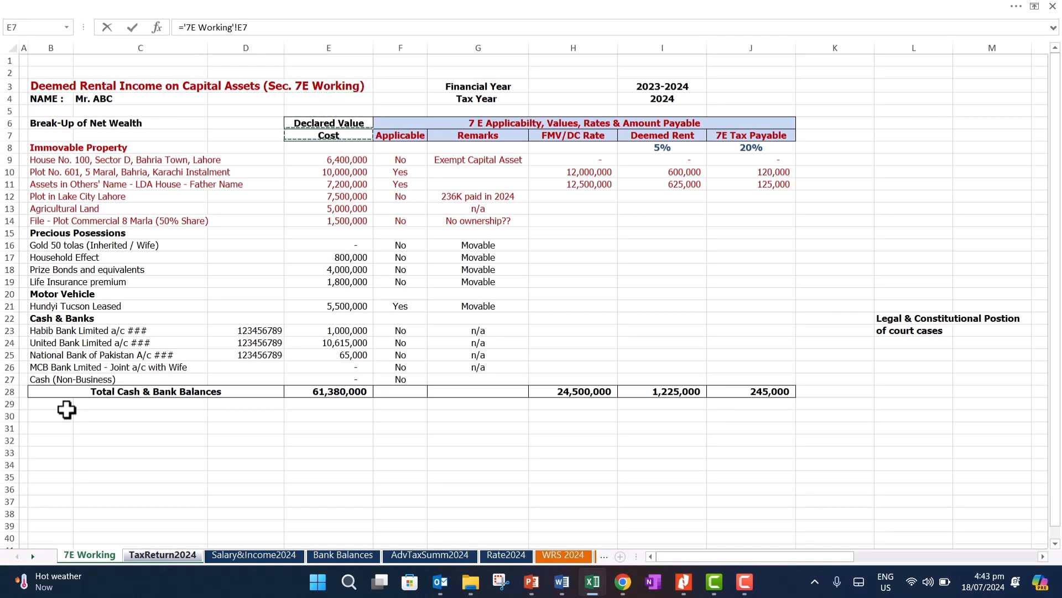
key(Down)
key(Down)
key(Down)
key(Down)
key(Down)
key(Down)
key(Down)
key(Down)
key(Down)
key(Down)
key(Down)
key(Down)
key(Down)
key(Down)
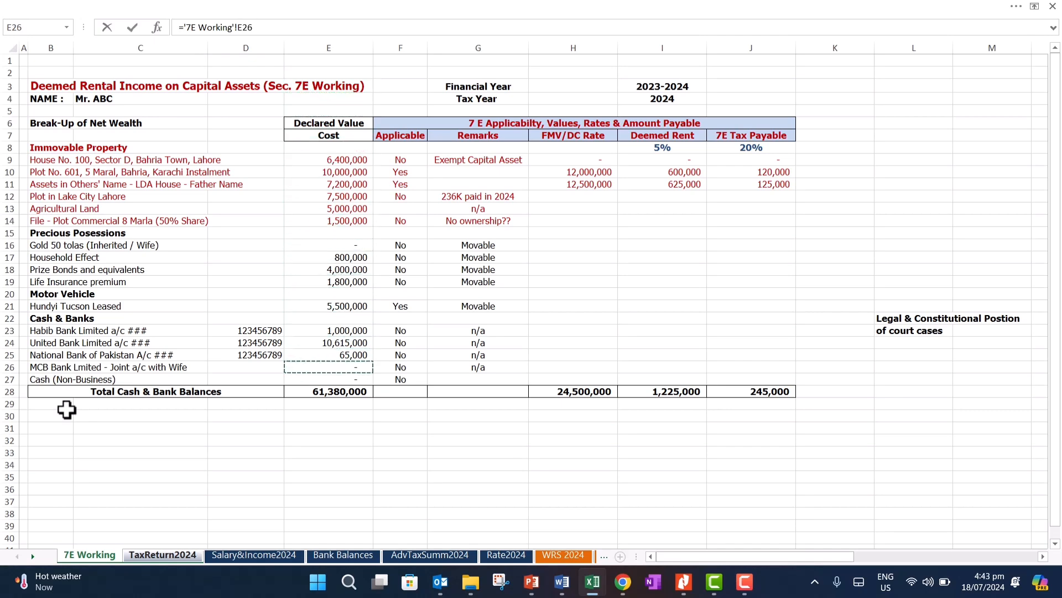
key(Right)
key(Right)
key(Right)
key(Right)
key(Right)
key(Right)
key(Left)
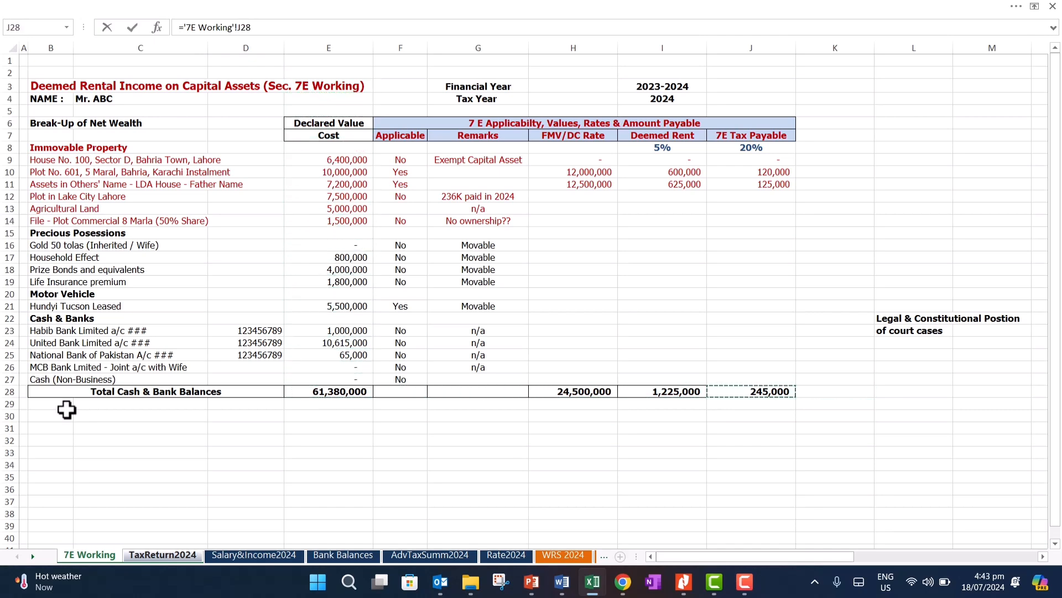
key(Return)
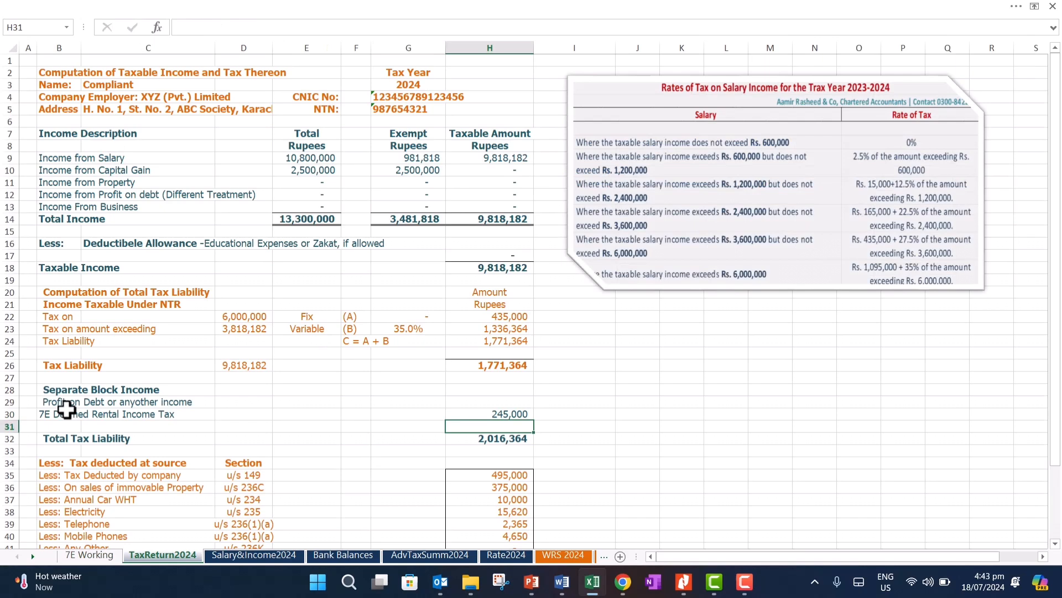
Check the Total Tax Liability formula in H32 and the amounts above it up to row 25.
key(Down)
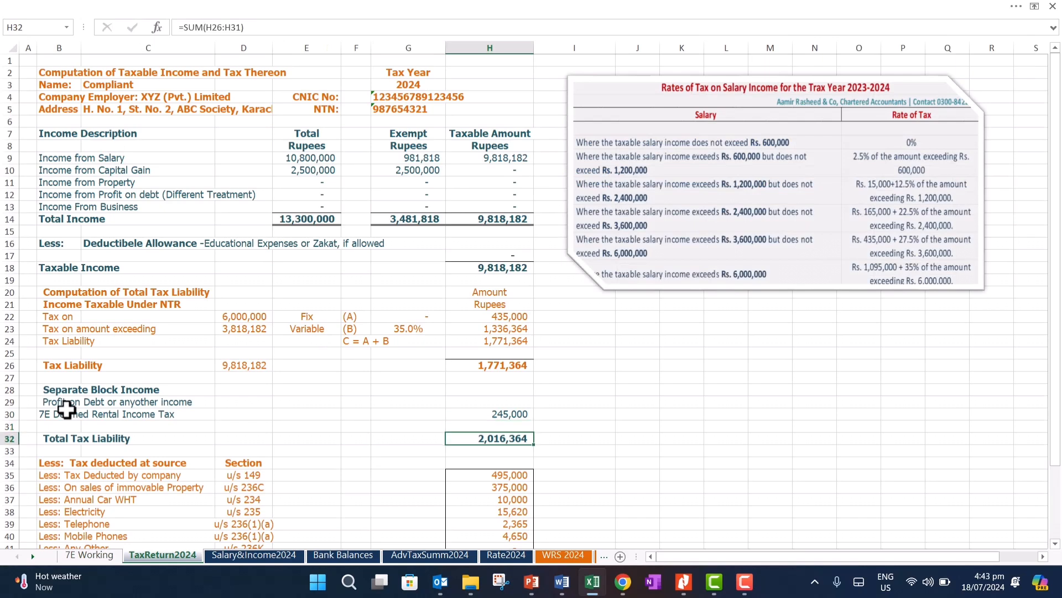
key(Up)
key(Up)
key(Up)
key(Up)
key(Up)
key(Up)
key(Up)
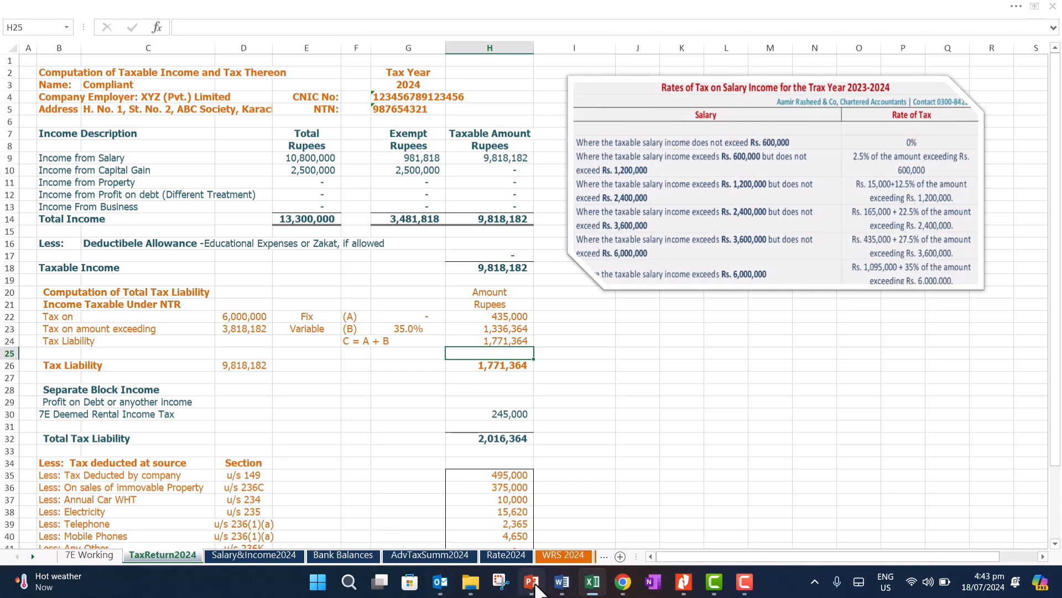
Switch to the Section 7E PowerPoint presentation and start the slide show from slide 6, the Iris property income return.
click(535, 585)
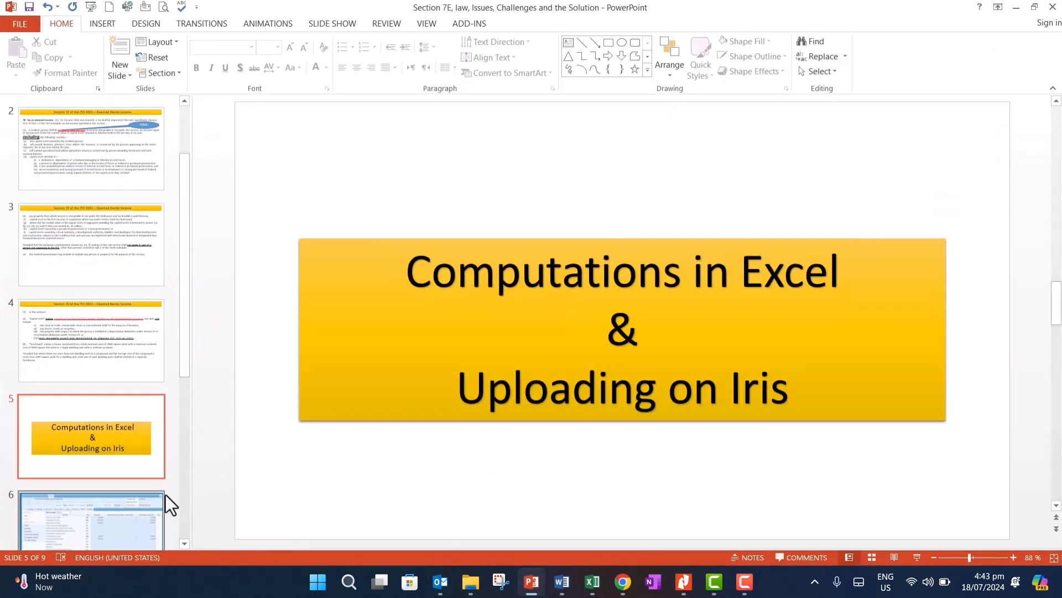
click(148, 510)
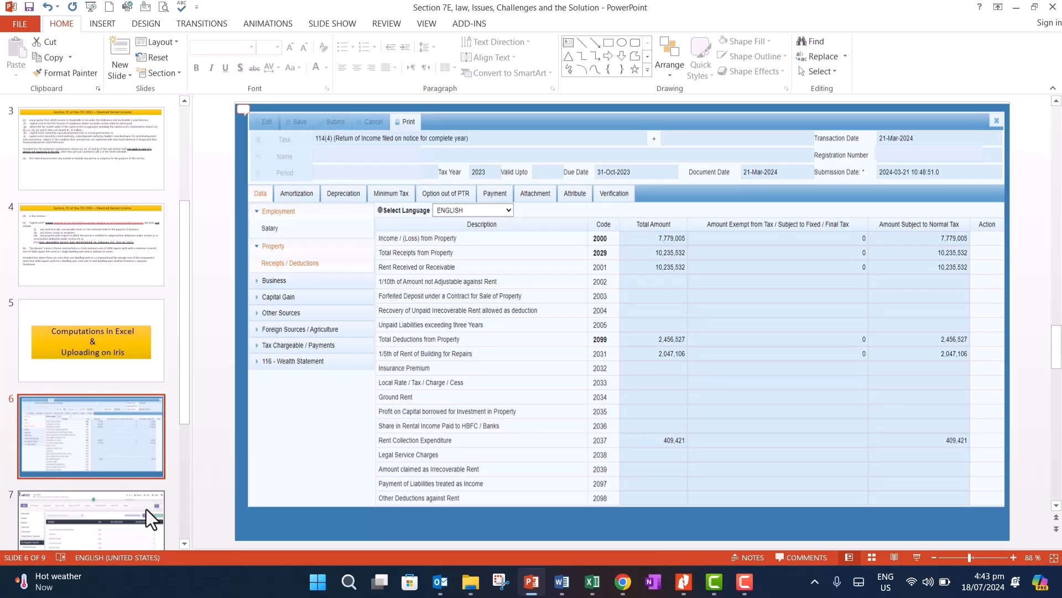
key(shift+F5)
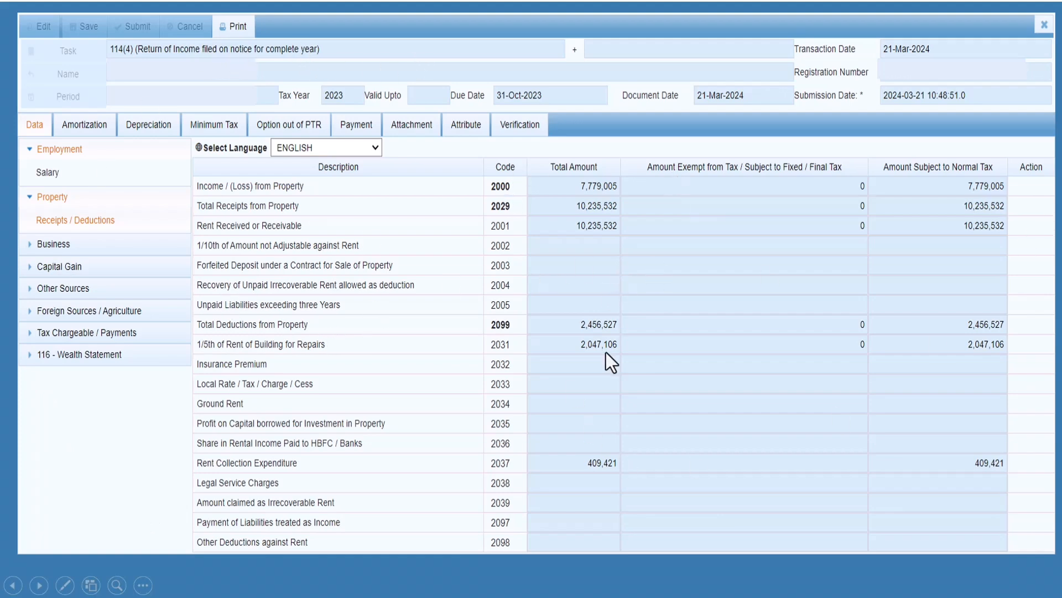
Advance the slide show through the Iris tax computations slide to the salary income tax rates for 2023-2024.
click(628, 387)
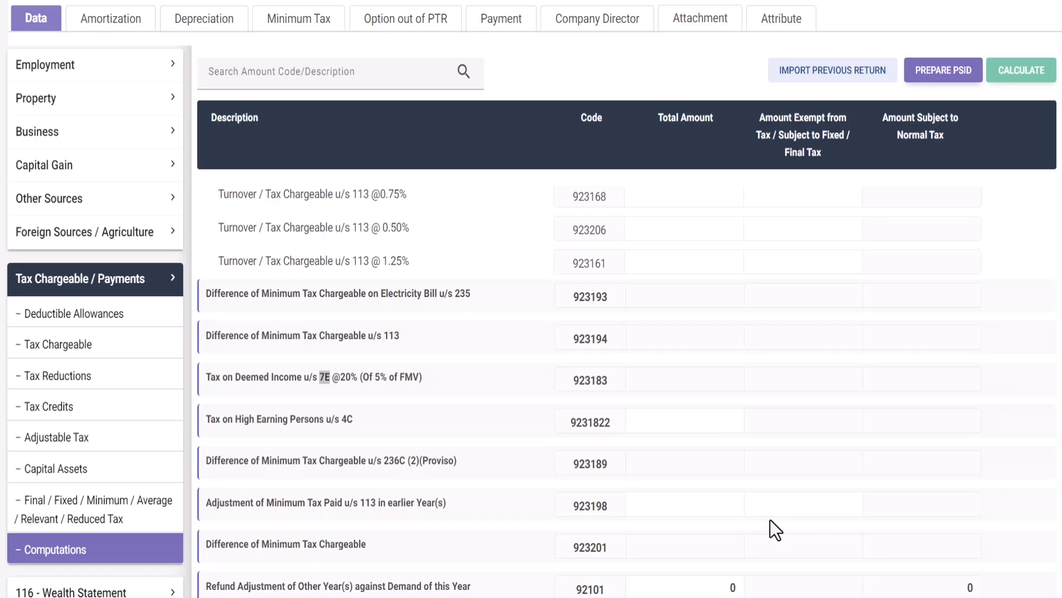
click(761, 481)
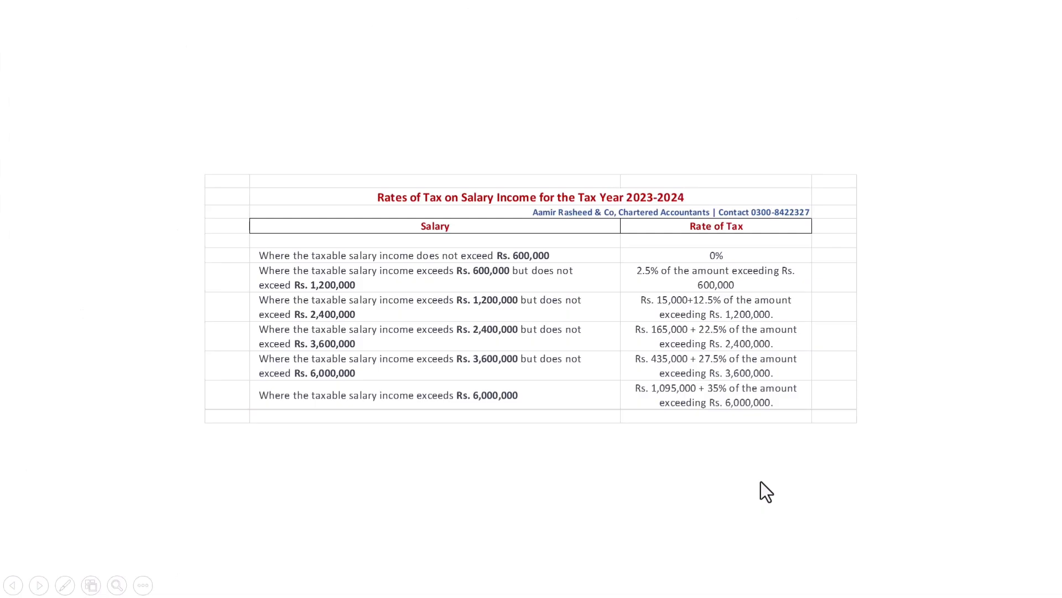